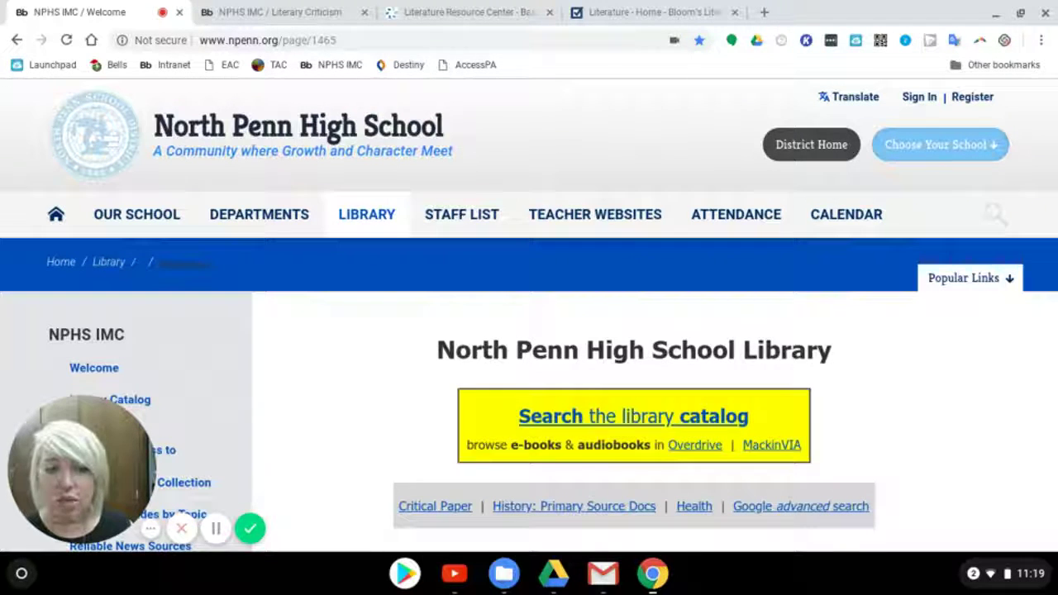
# Look over the library home page, then switch to the Finding Literary Criticism guide and view its recommended sources
pyautogui.scroll(-1, 495, 406)
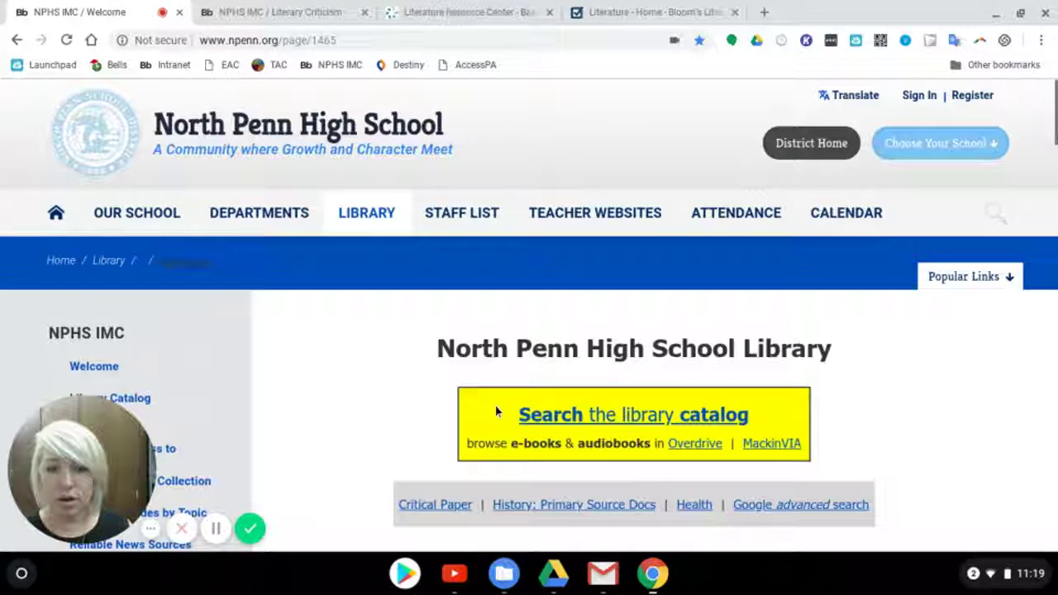
pyautogui.scroll(-3, 495, 409)
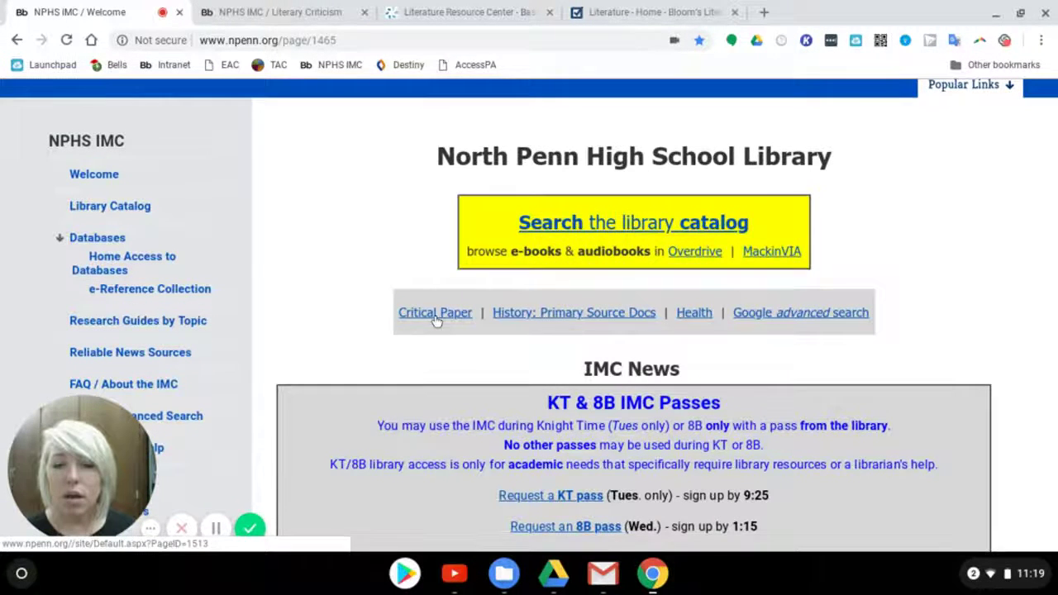
pyautogui.click(272, 11)
pyautogui.scroll(3, 161, 205)
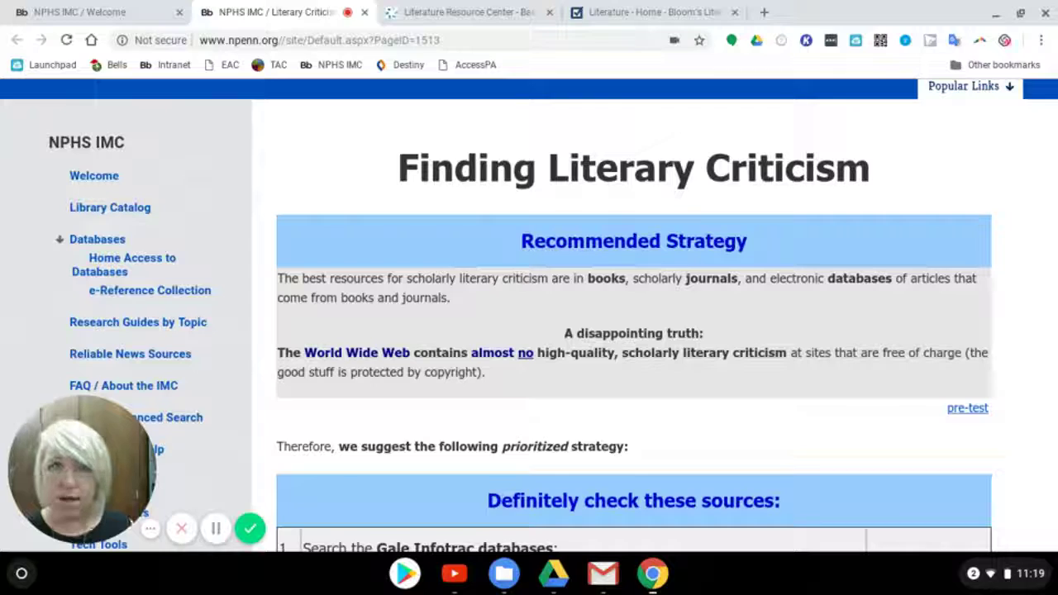
pyautogui.scroll(-5, 633, 331)
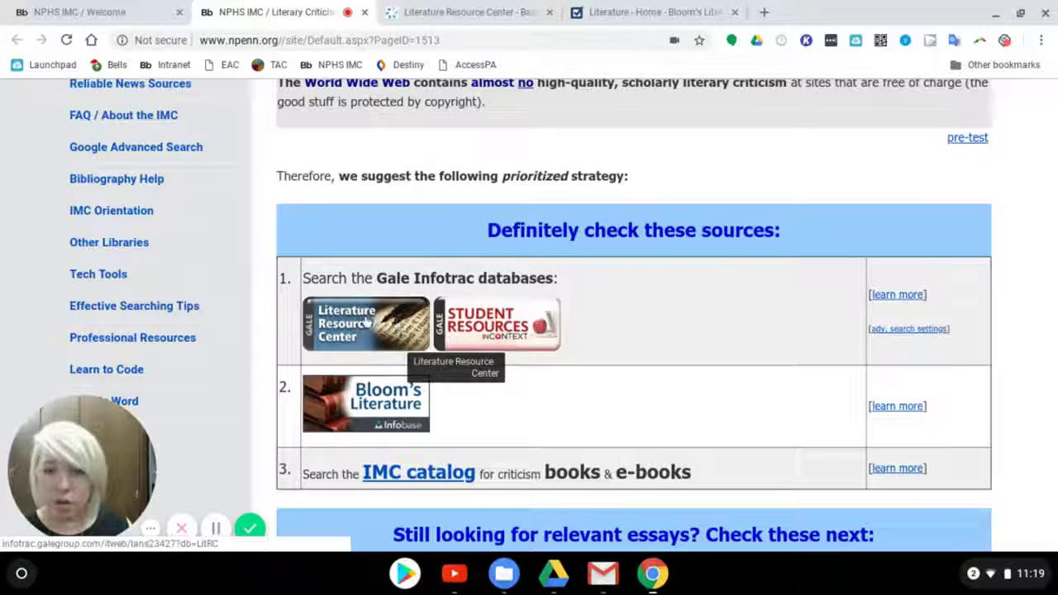
# Switch to the Literature Resource Center and run a basic search for "innocence catcher in the rye"
pyautogui.click(506, 5)
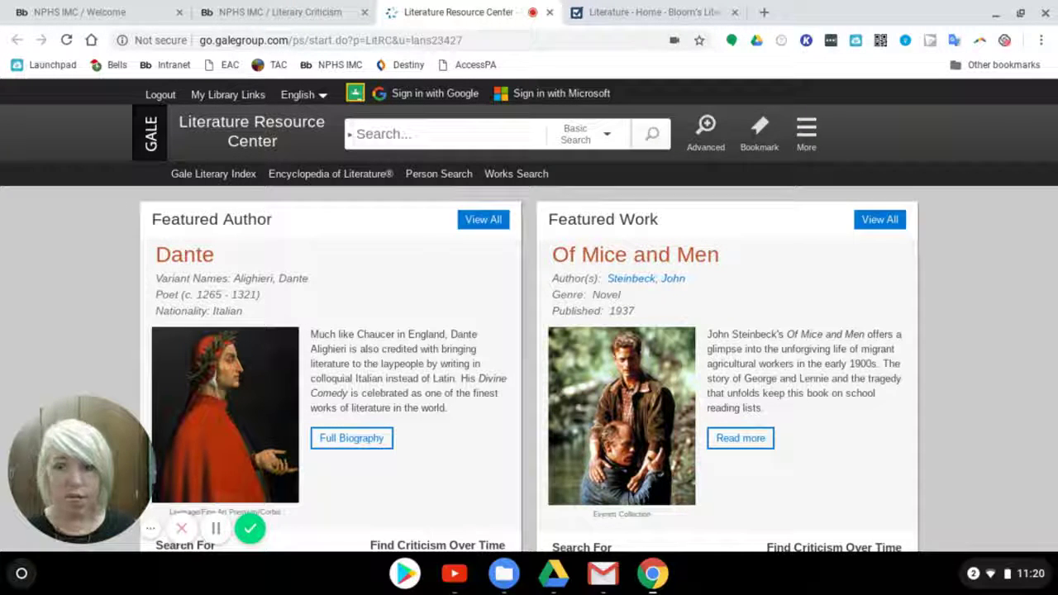
pyautogui.click(403, 134)
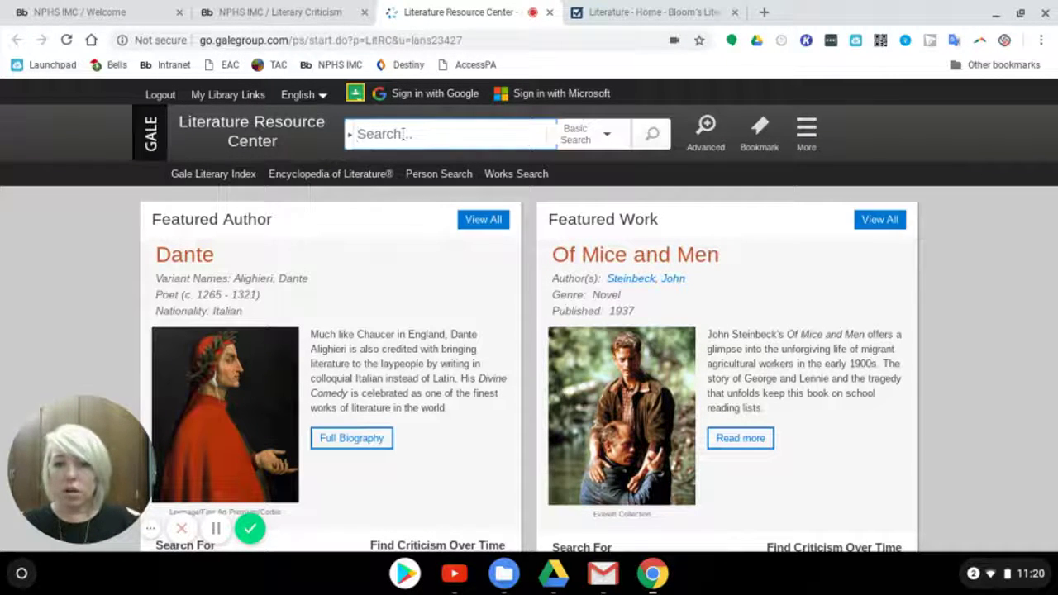
pyautogui.write('I')
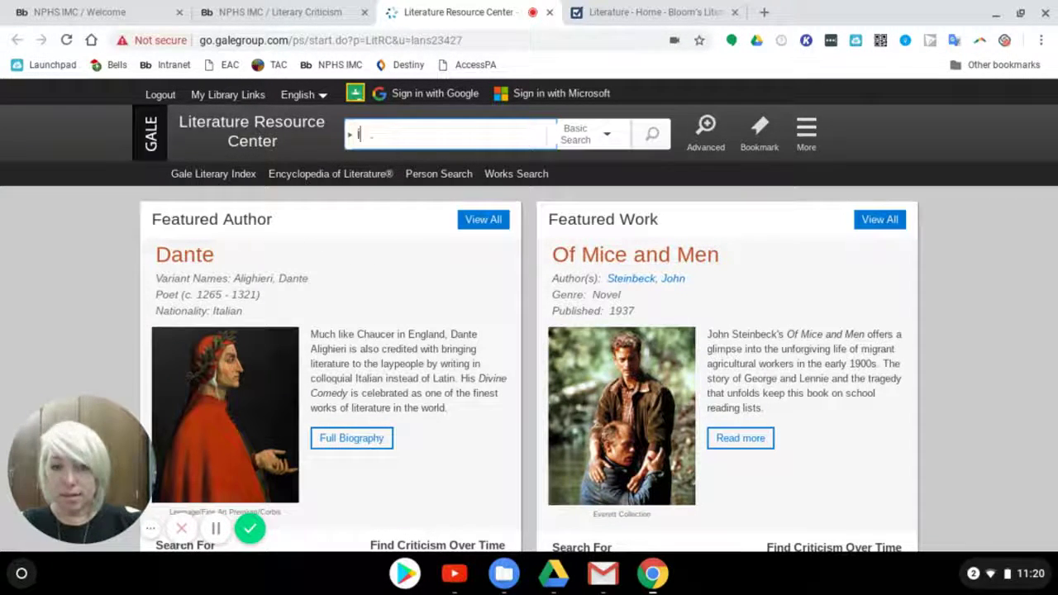
pyautogui.write('nnocence ')
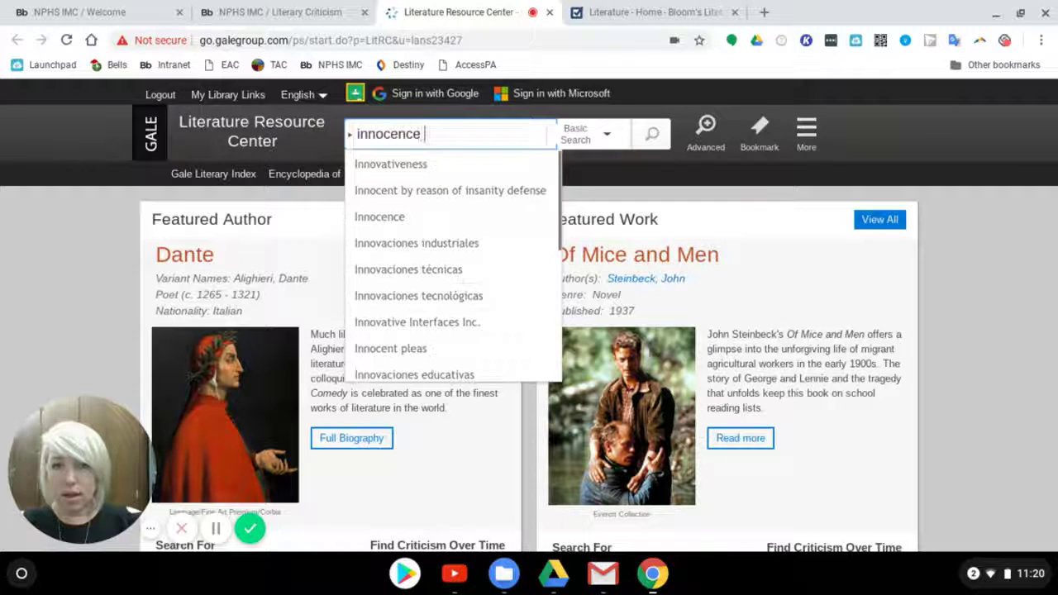
pyautogui.write('catcher i')
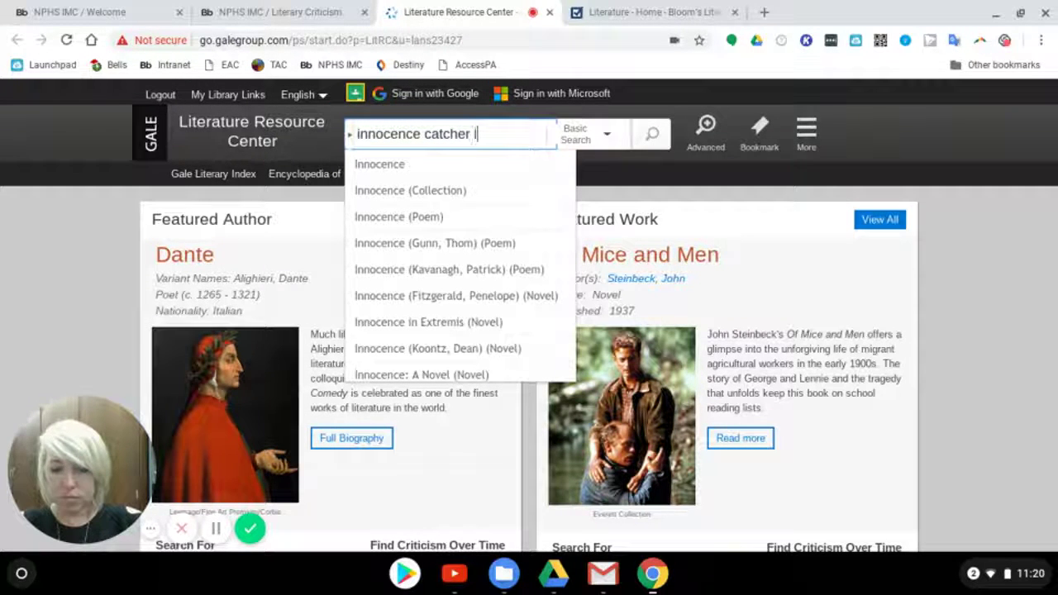
pyautogui.write('n the rye')
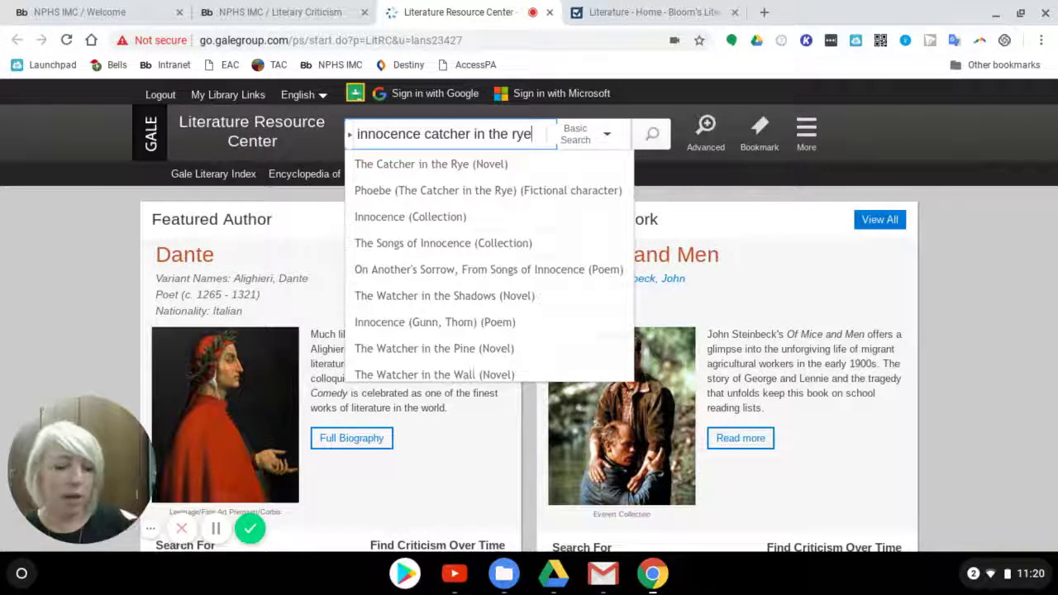
pyautogui.press('Return')
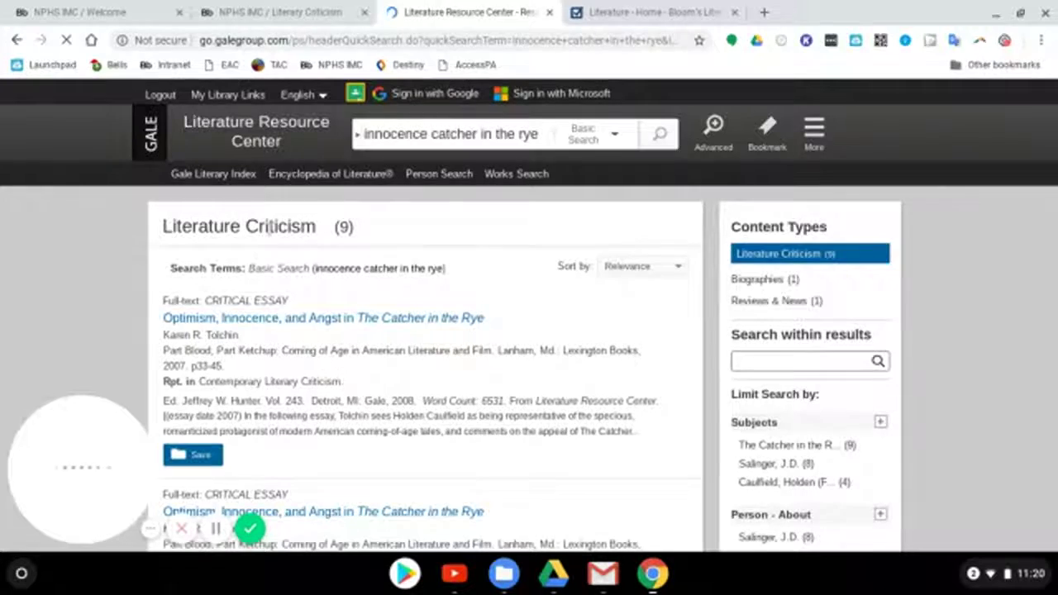
# Examine the literature criticism essays and the limiting options returned by the basic search
pyautogui.scroll(-2, 494, 315)
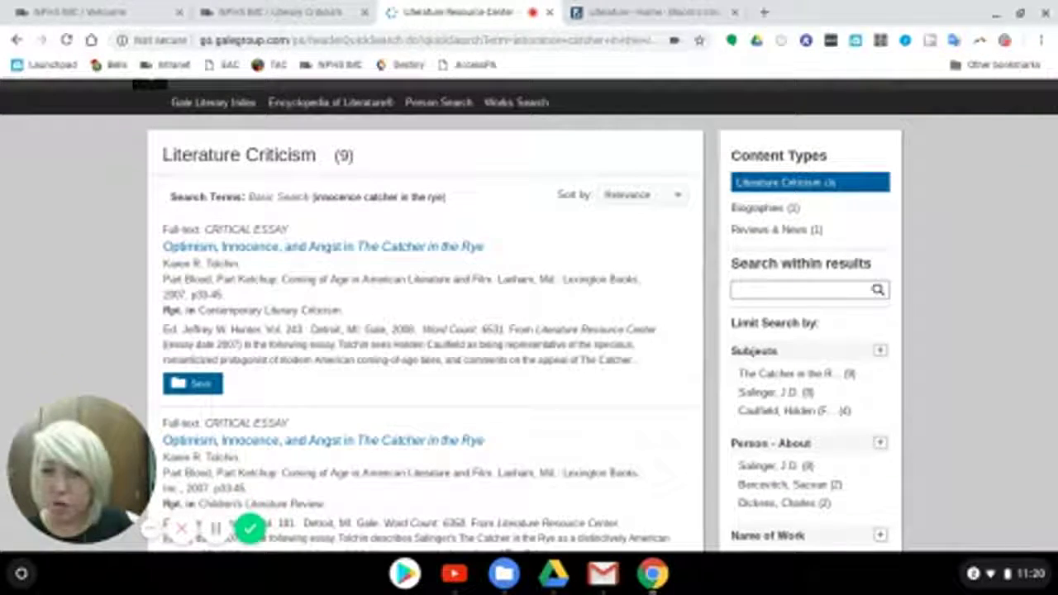
pyautogui.scroll(-1, 493, 315)
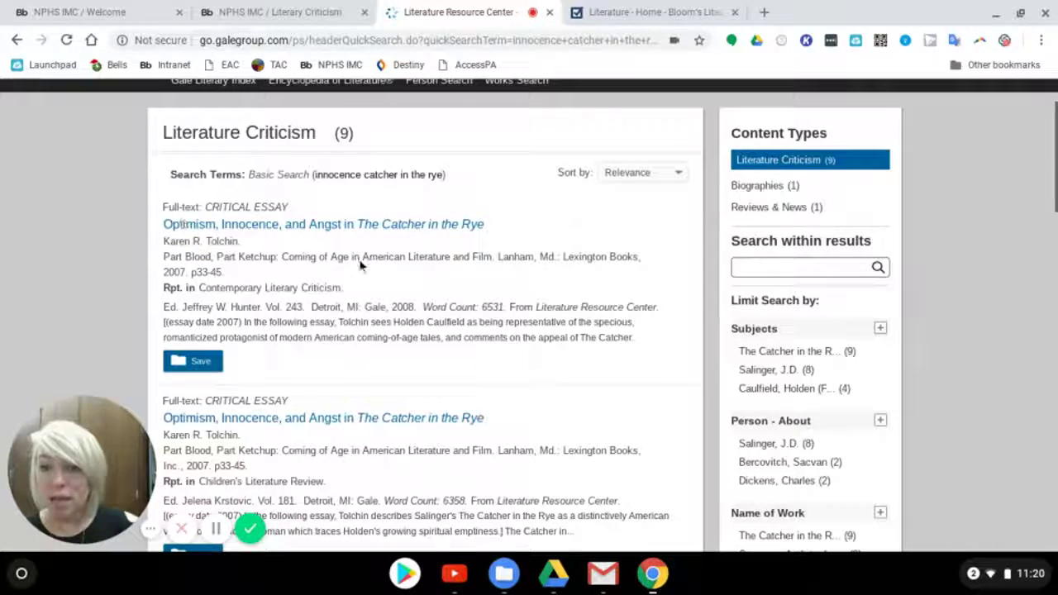
pyautogui.scroll(-4, 361, 264)
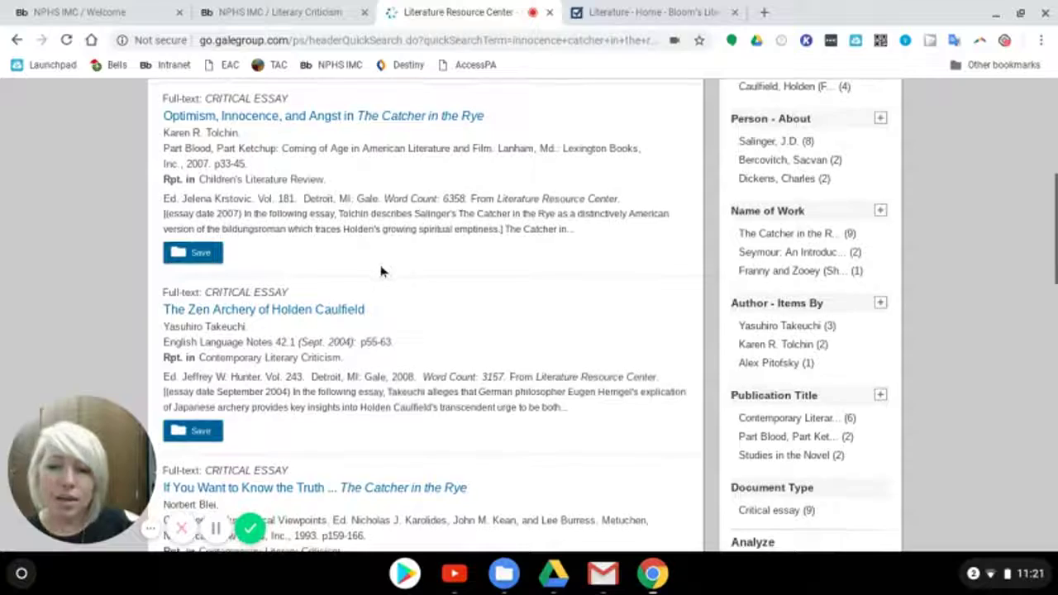
pyautogui.scroll(-1, 380, 270)
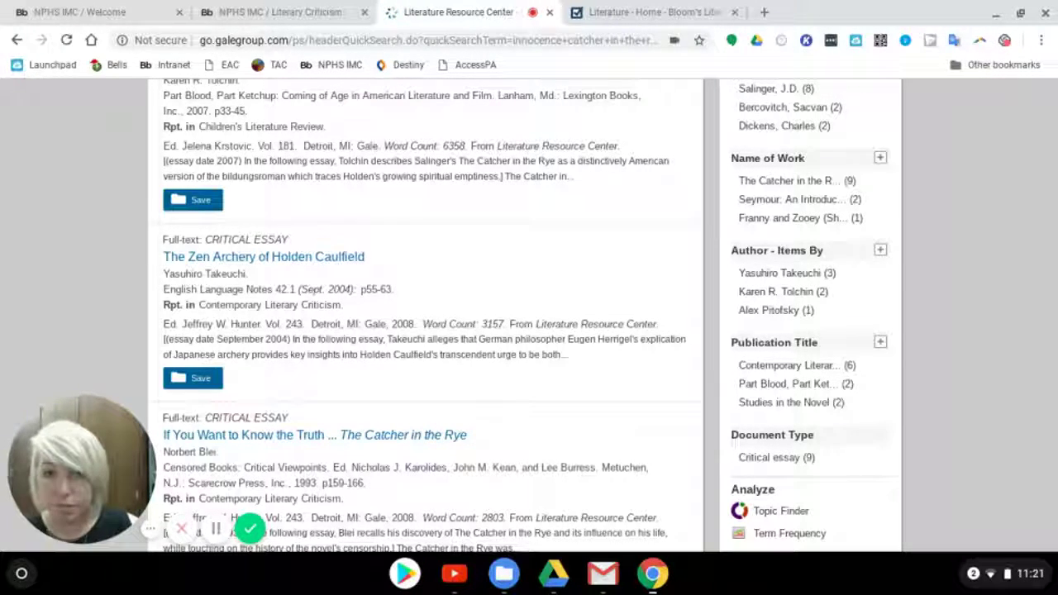
pyautogui.scroll(1, 425, 315)
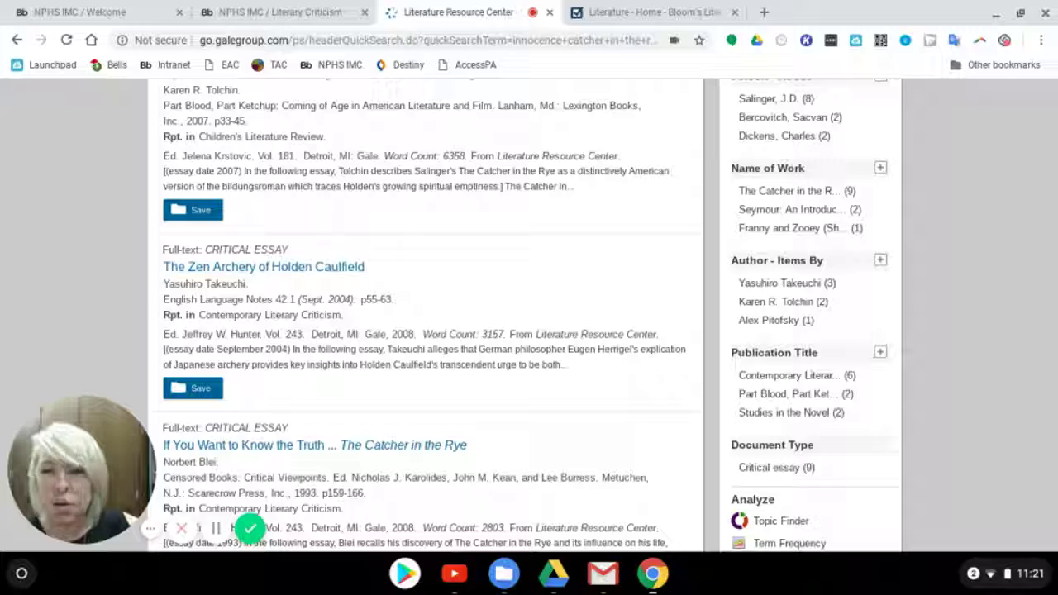
pyautogui.scroll(1, 426, 314)
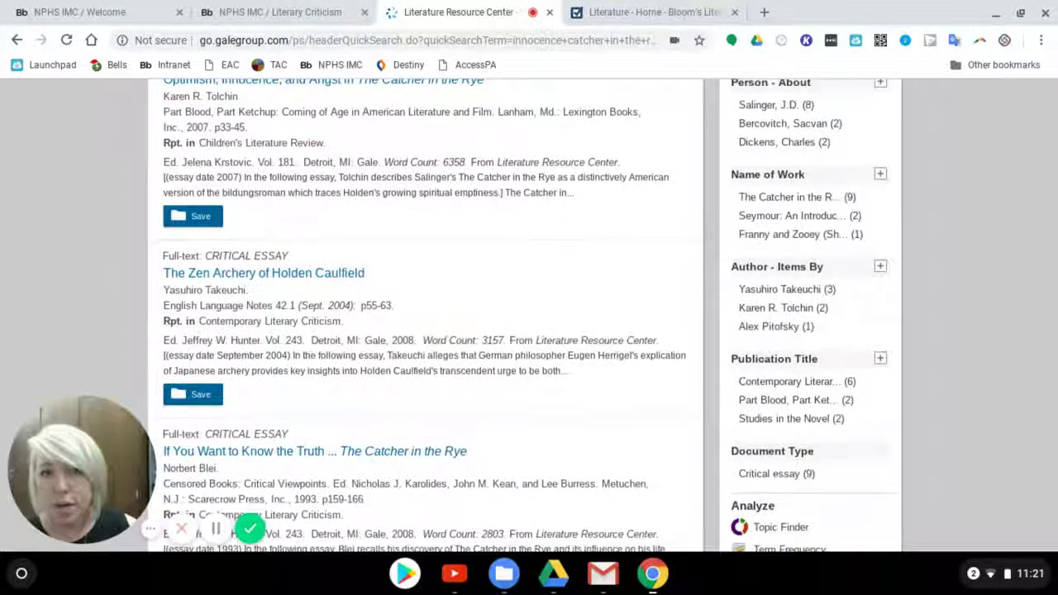
pyautogui.scroll(5, 426, 315)
pyautogui.scroll(1, 402, 149)
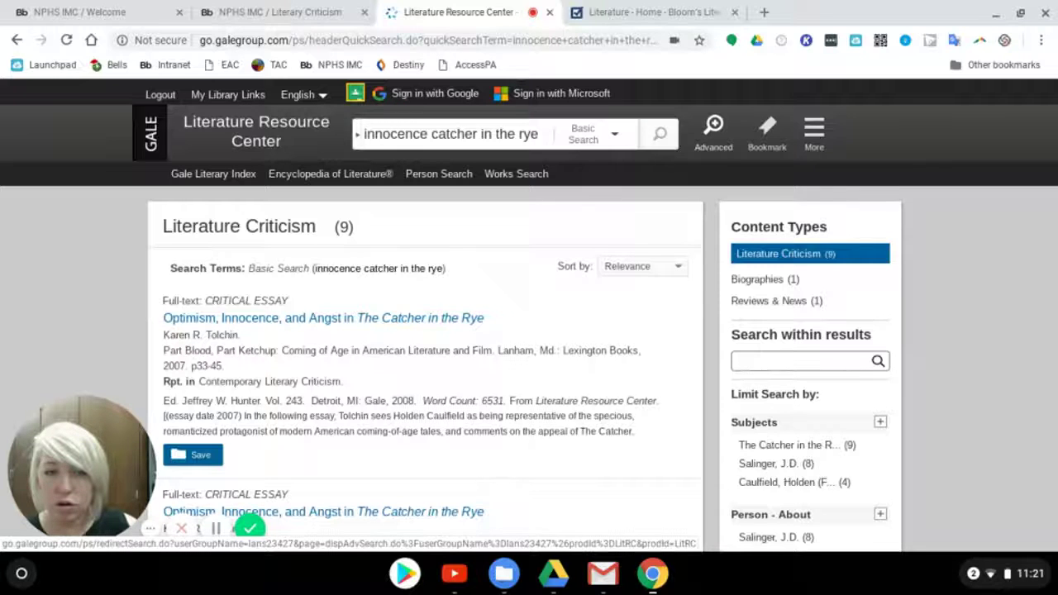
# Open the advanced search form and enter "catcher in rye" as the Name Of Work, leaving the title suggestions unused
pyautogui.click(710, 130)
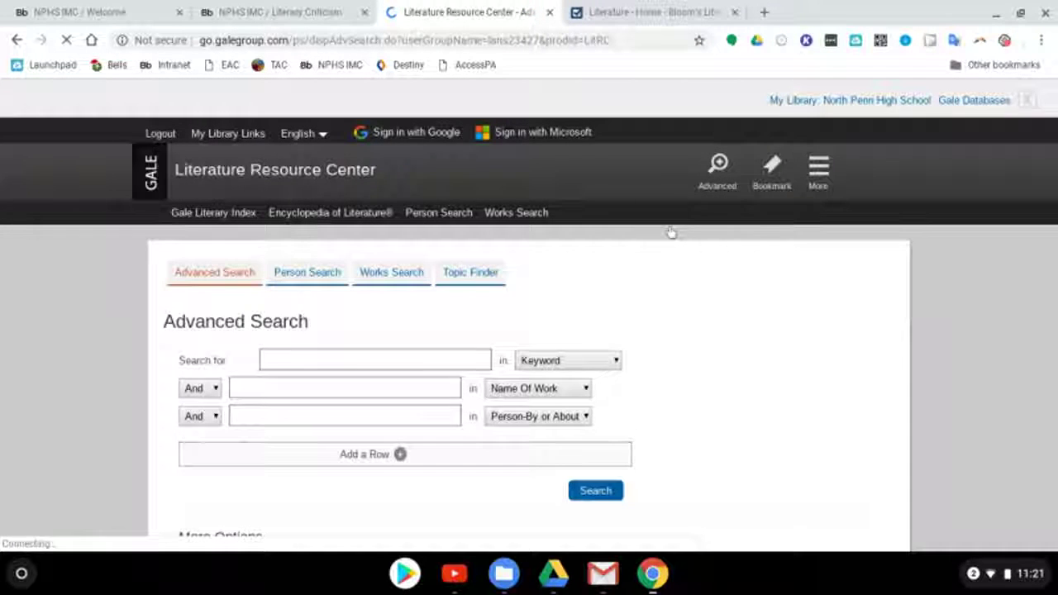
pyautogui.scroll(-5, 669, 293)
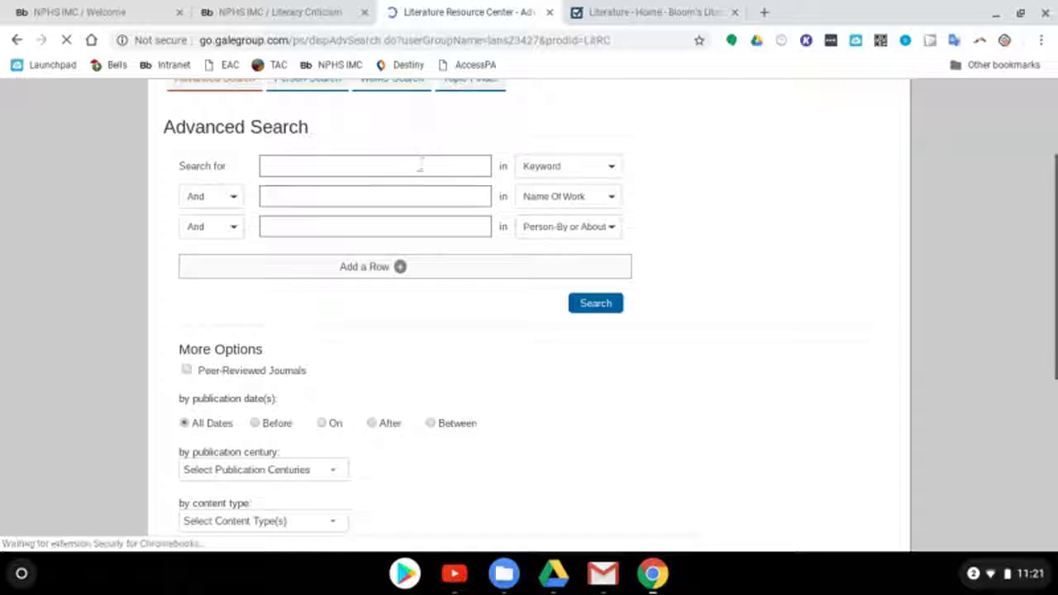
pyautogui.click(421, 165)
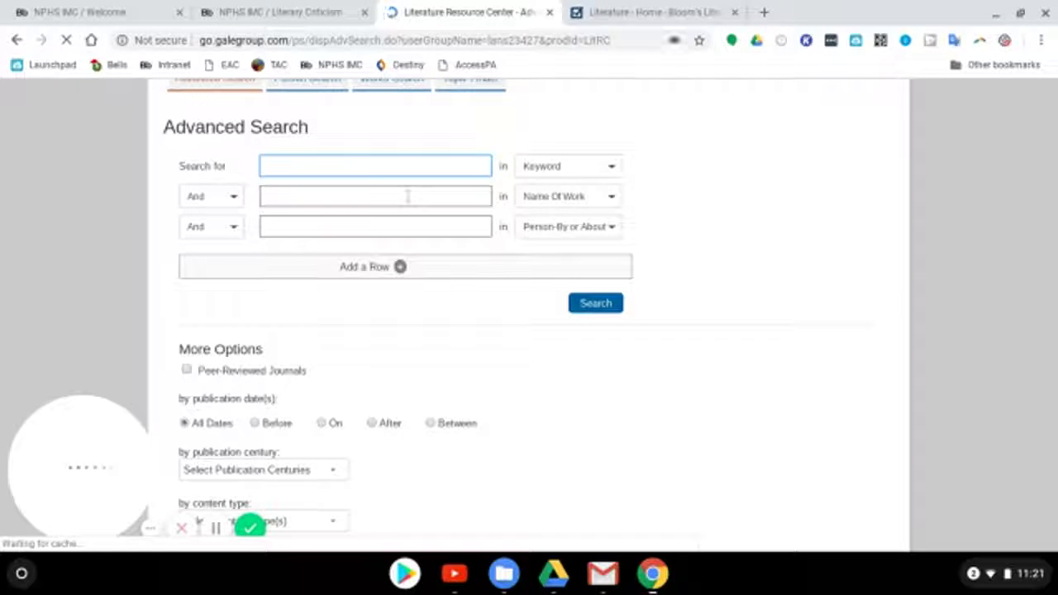
pyautogui.click(407, 196)
pyautogui.write('catcher')
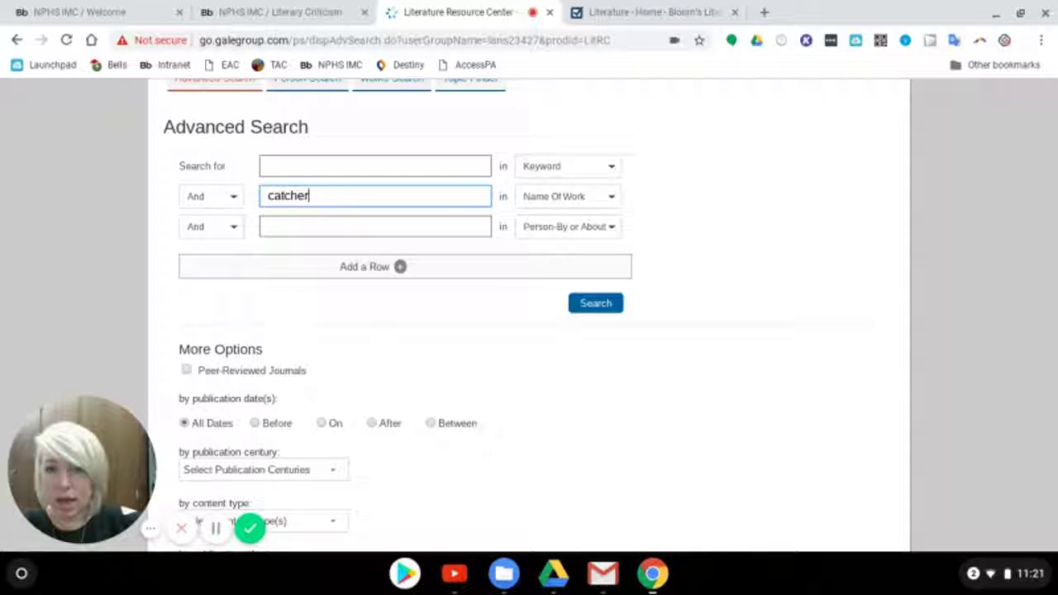
pyautogui.write(' in r')
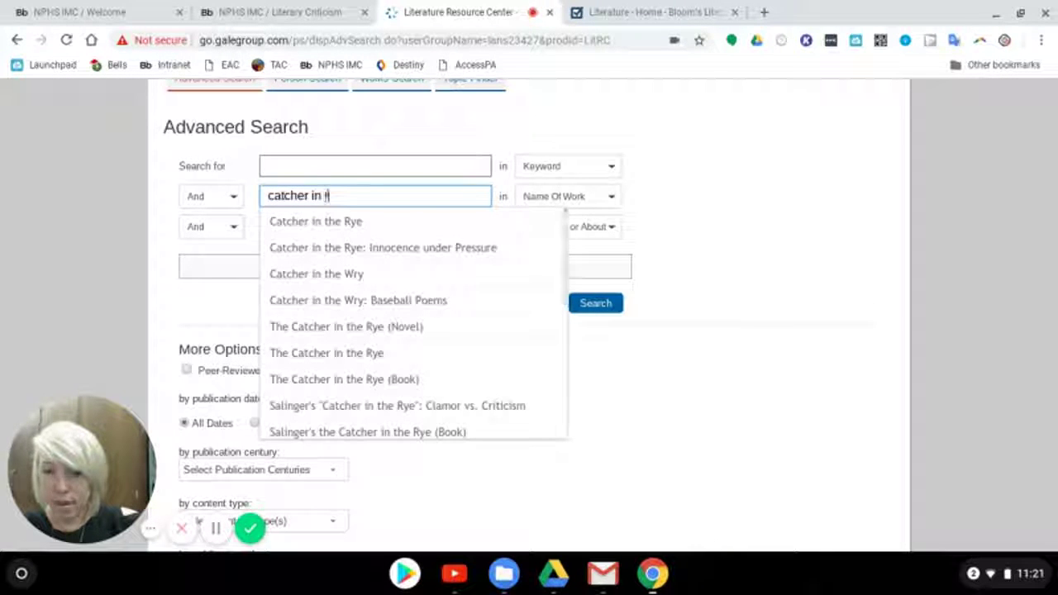
pyautogui.write('ye')
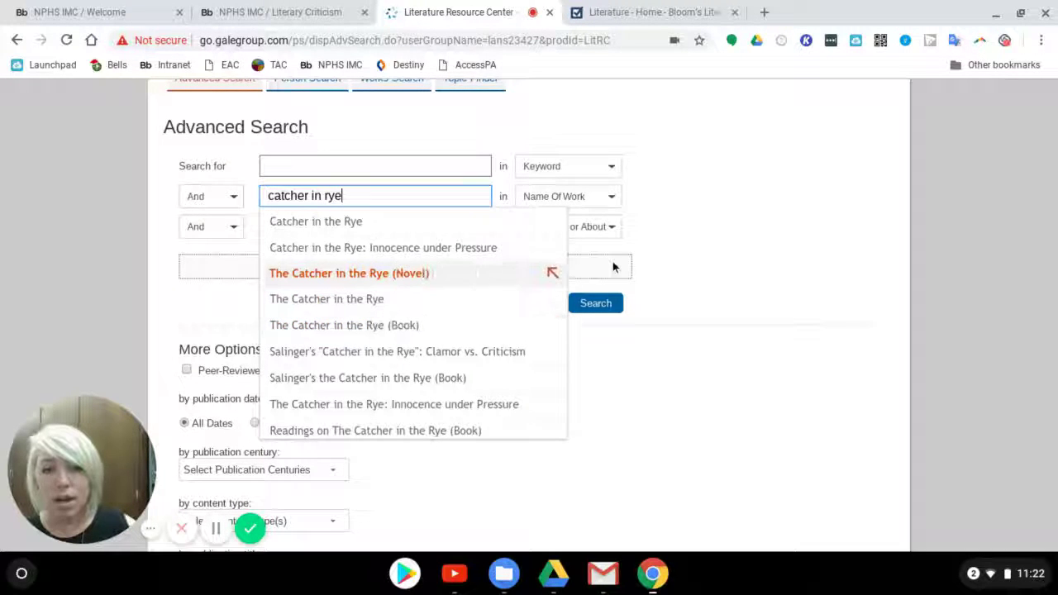
pyautogui.click(685, 249)
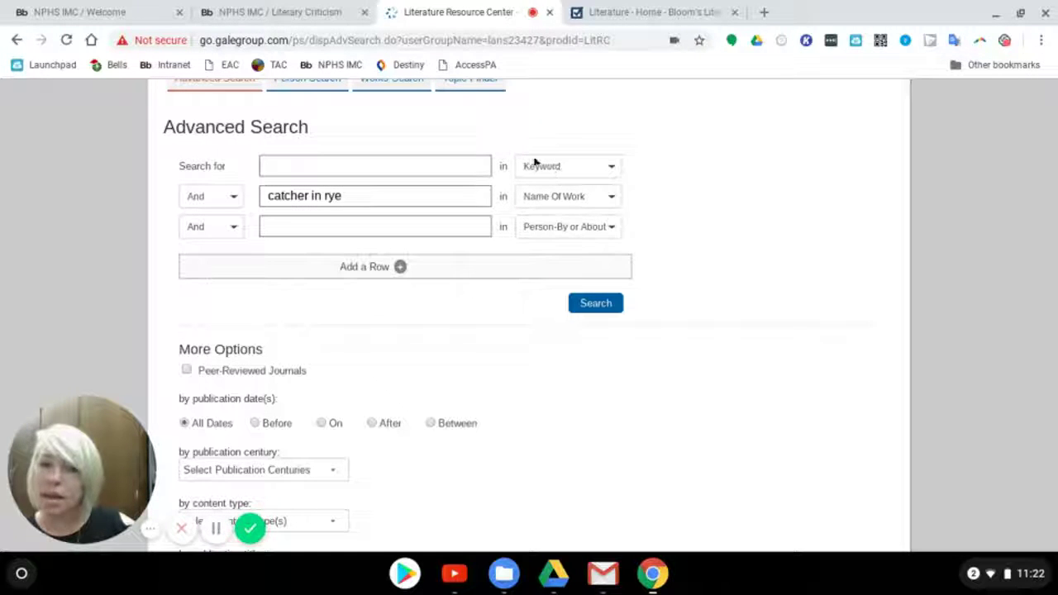
# Add the truncated keyword "symbol*" to the advanced search and run it
pyautogui.click(435, 167)
pyautogui.write('sy')
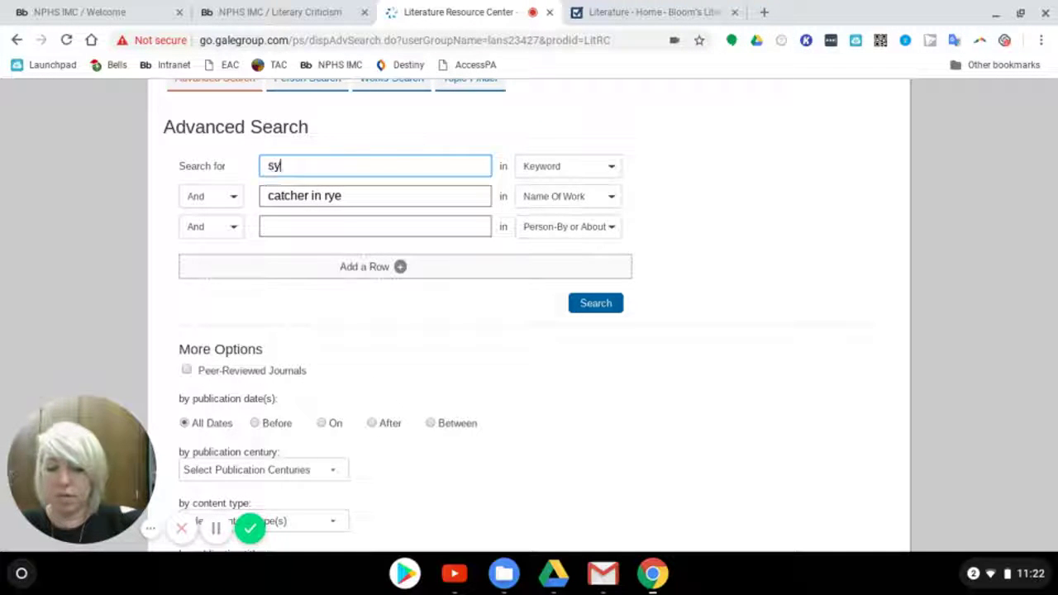
pyautogui.write('mbol')
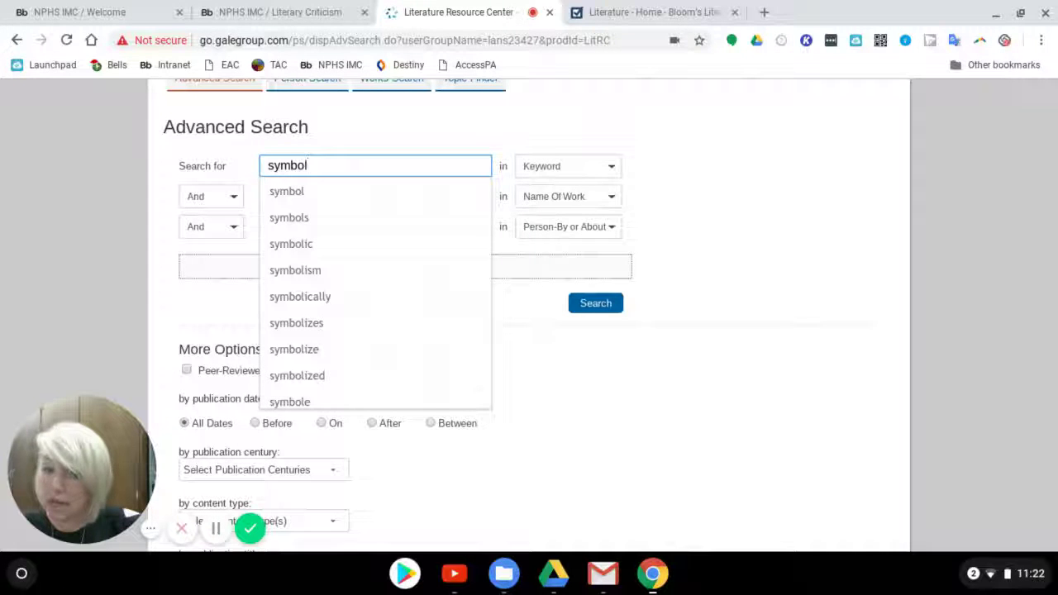
pyautogui.write('*')
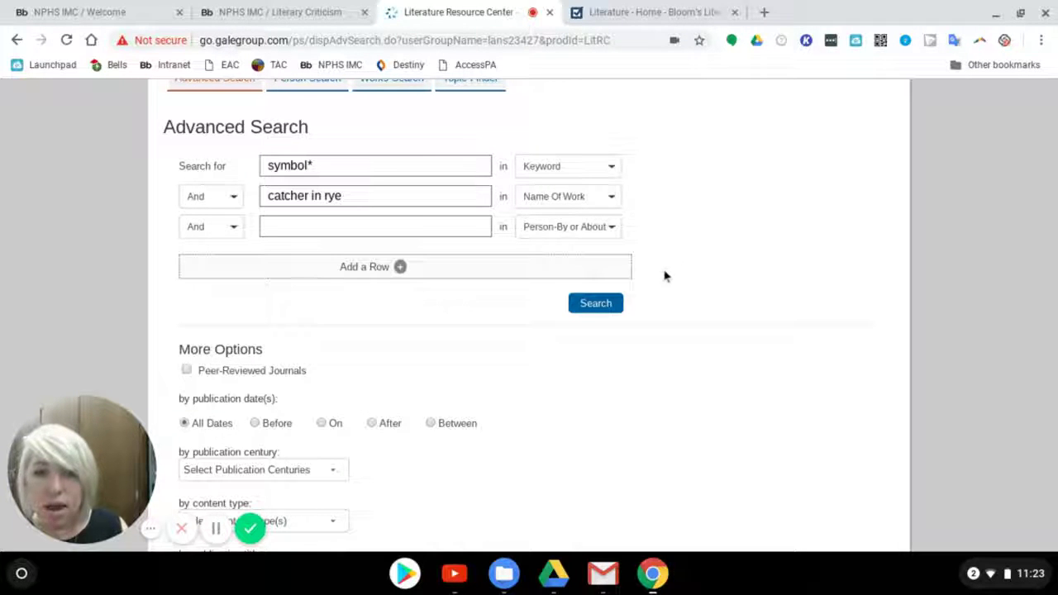
pyautogui.click(595, 304)
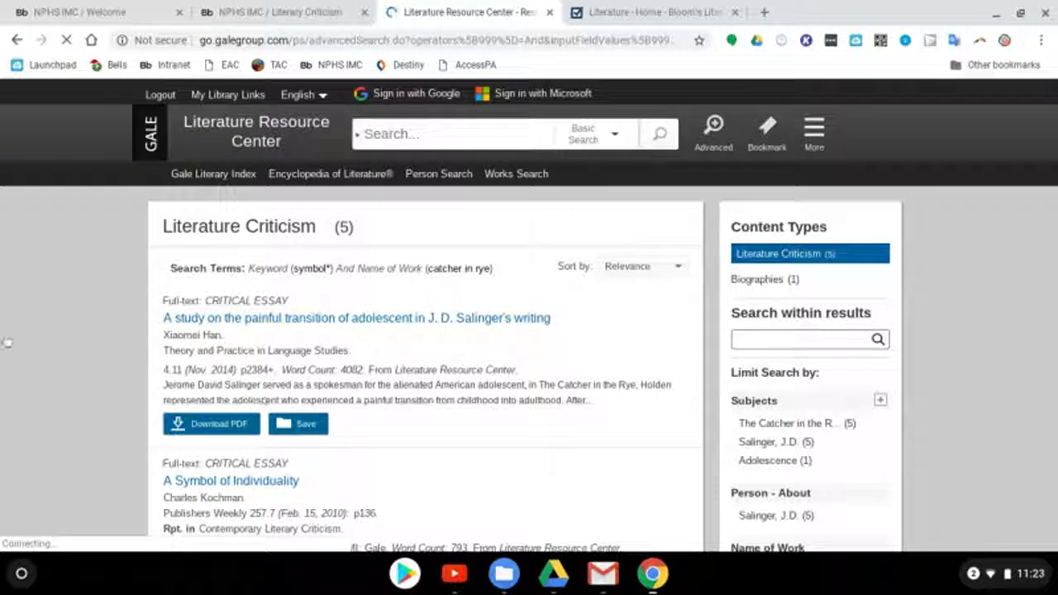
# Look through the critical essays found for the symbol* search, then reopen a blank advanced search form
pyautogui.scroll(-2, 7, 340)
pyautogui.scroll(-2, 6, 341)
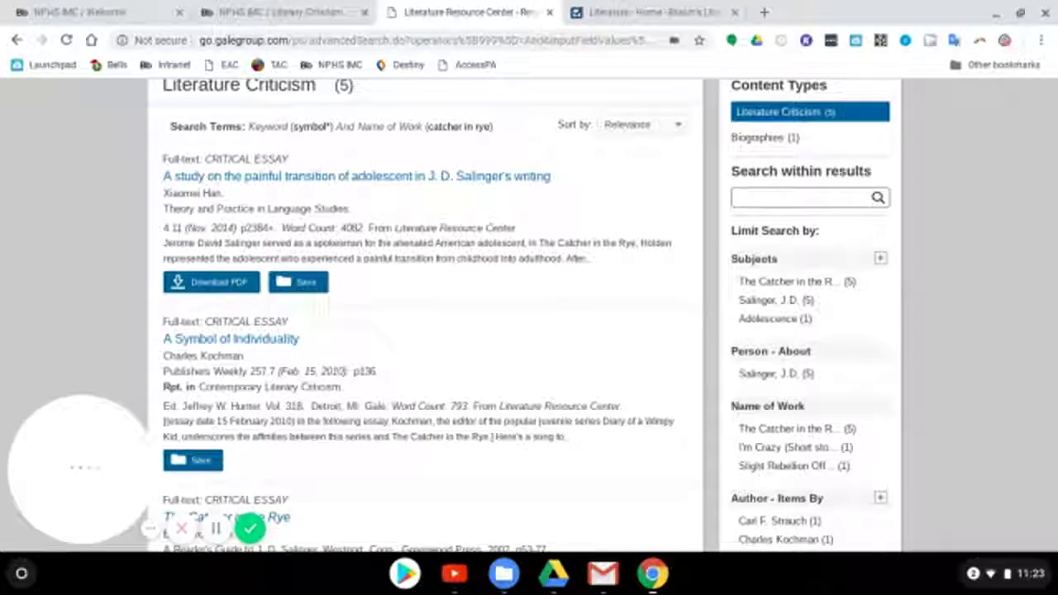
pyautogui.scroll(-5, 529, 331)
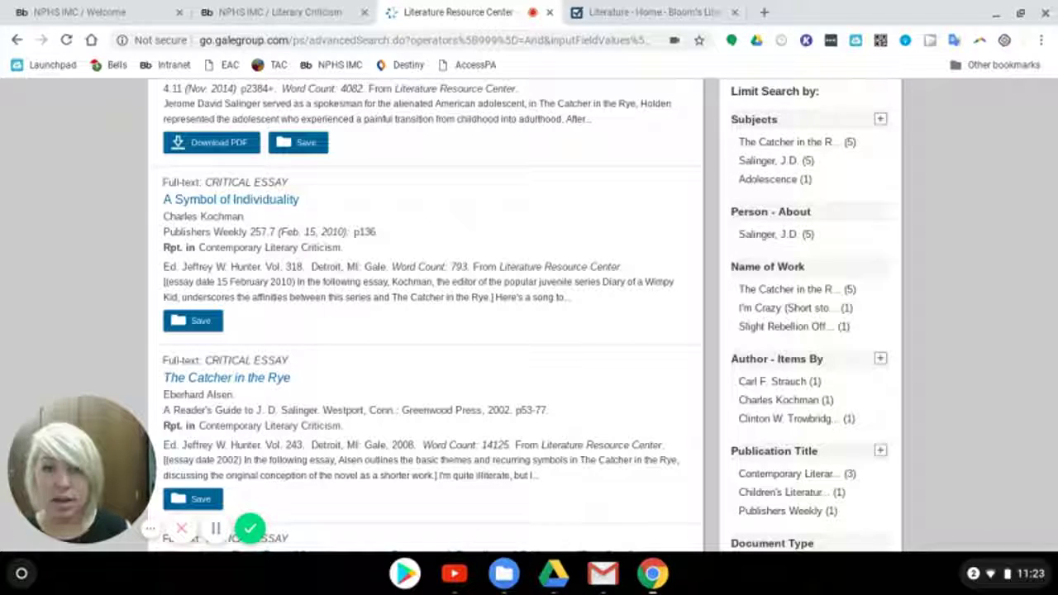
pyautogui.scroll(6, 528, 331)
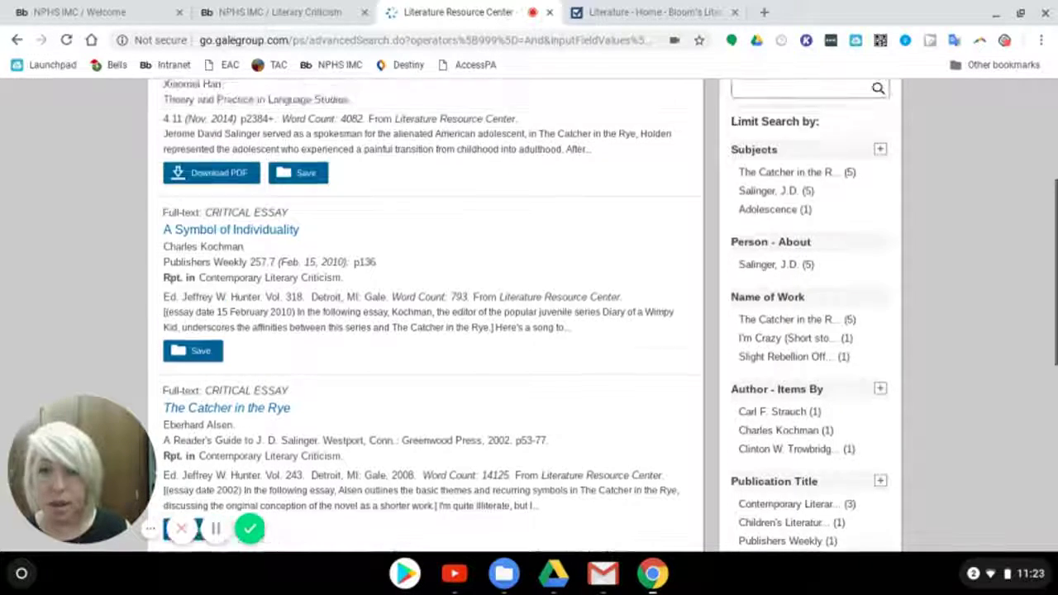
pyautogui.scroll(2, 528, 330)
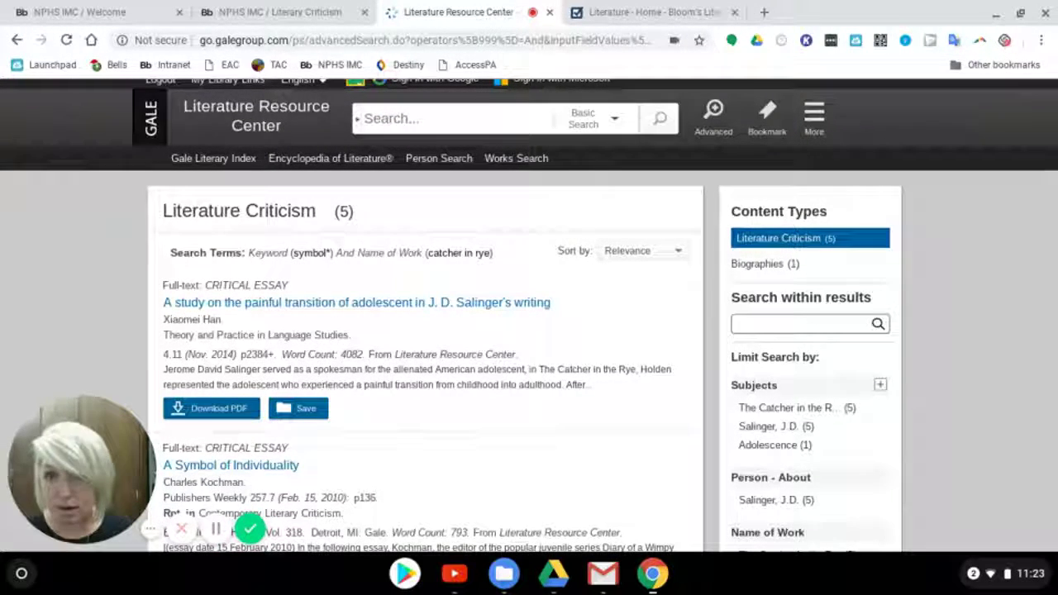
pyautogui.scroll(1, 529, 330)
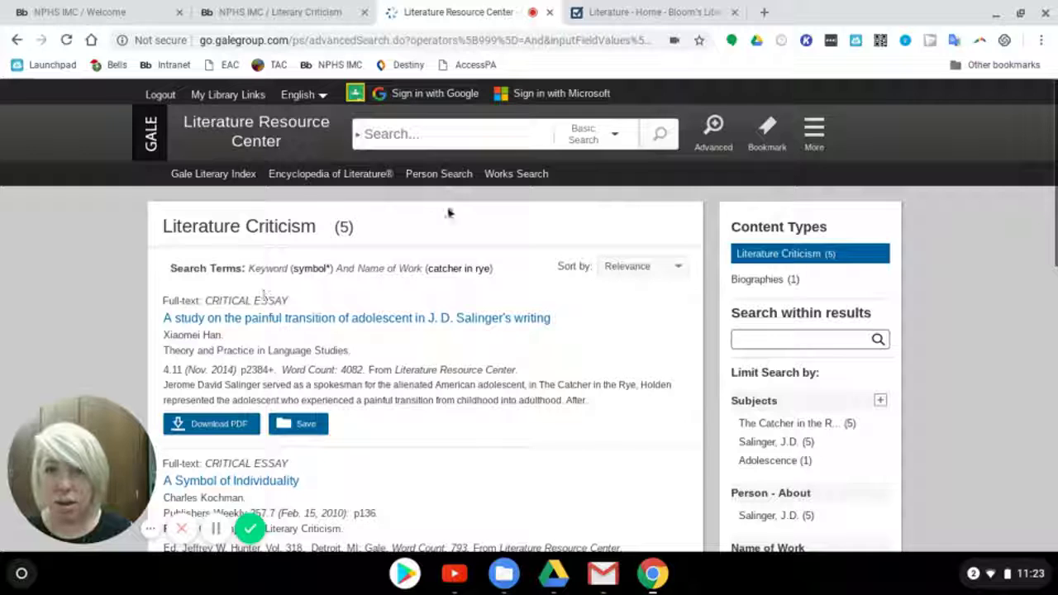
pyautogui.click(716, 138)
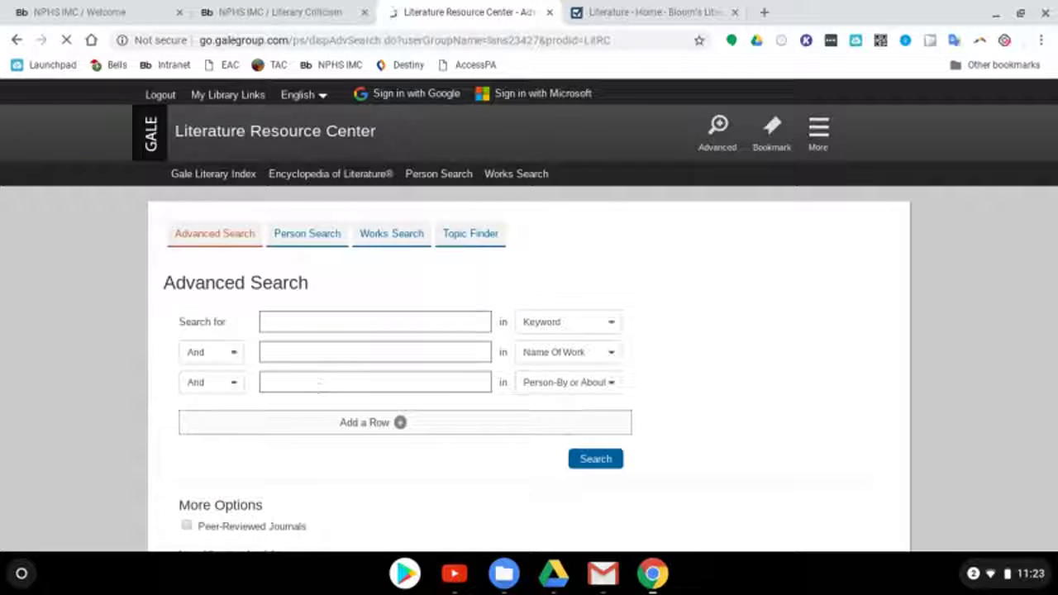
# Enter "catcher in the rye" as the Name Of Work in the advanced search, leaving the title suggestions unused
pyautogui.click(308, 353)
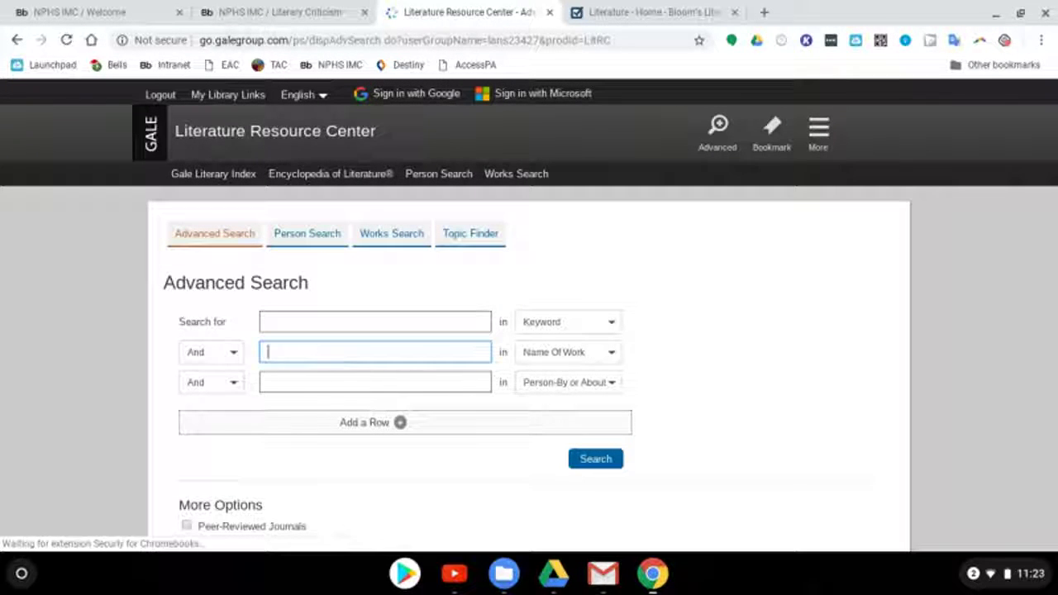
pyautogui.write('catcher in ')
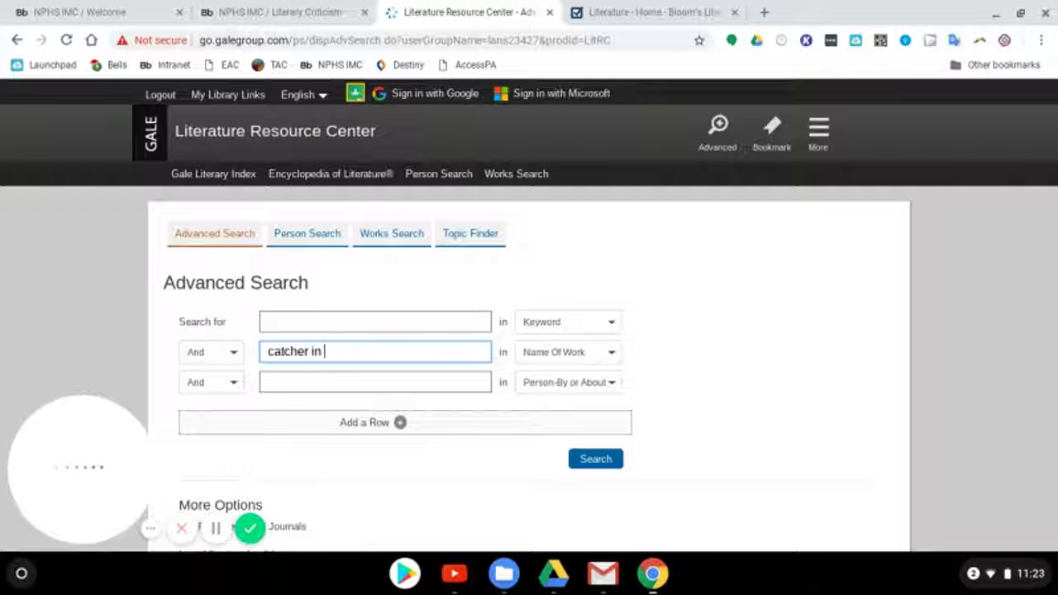
pyautogui.write('the rye')
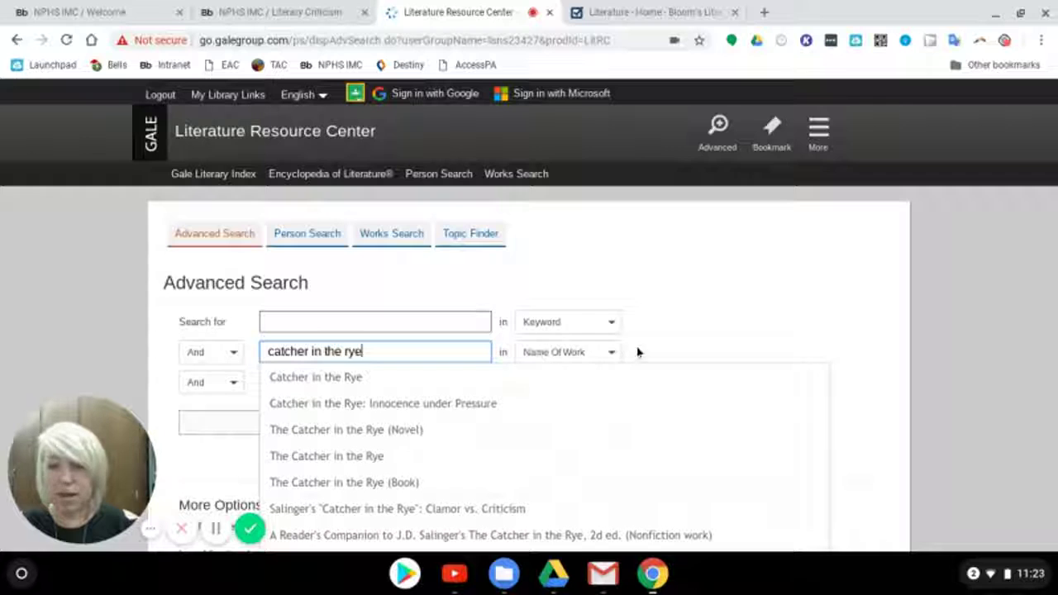
pyautogui.click(656, 353)
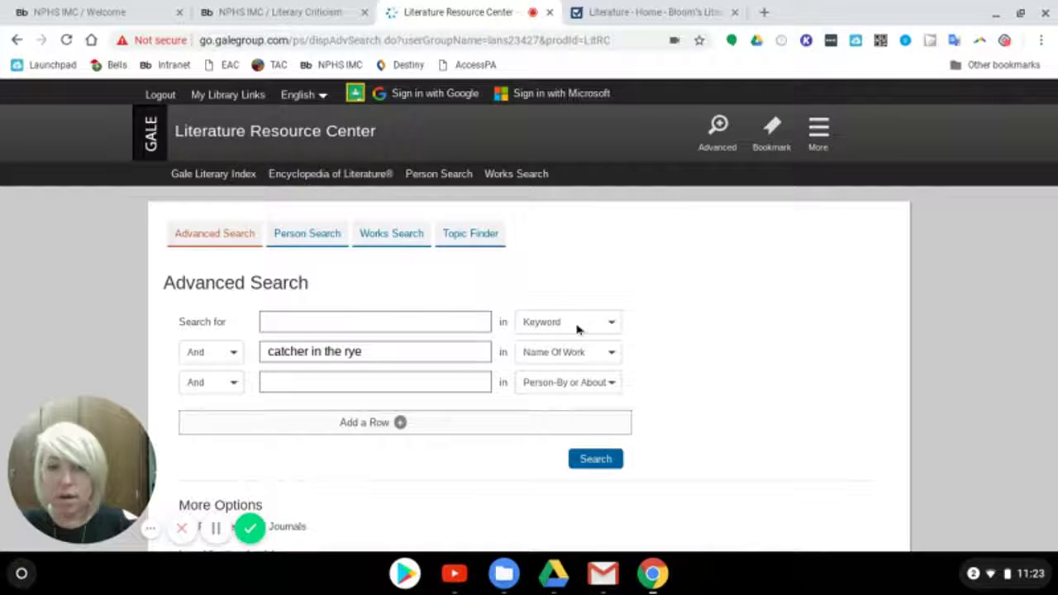
# Add the truncated term "duck*" to the first search row without using any of the suggested words
pyautogui.click(451, 321)
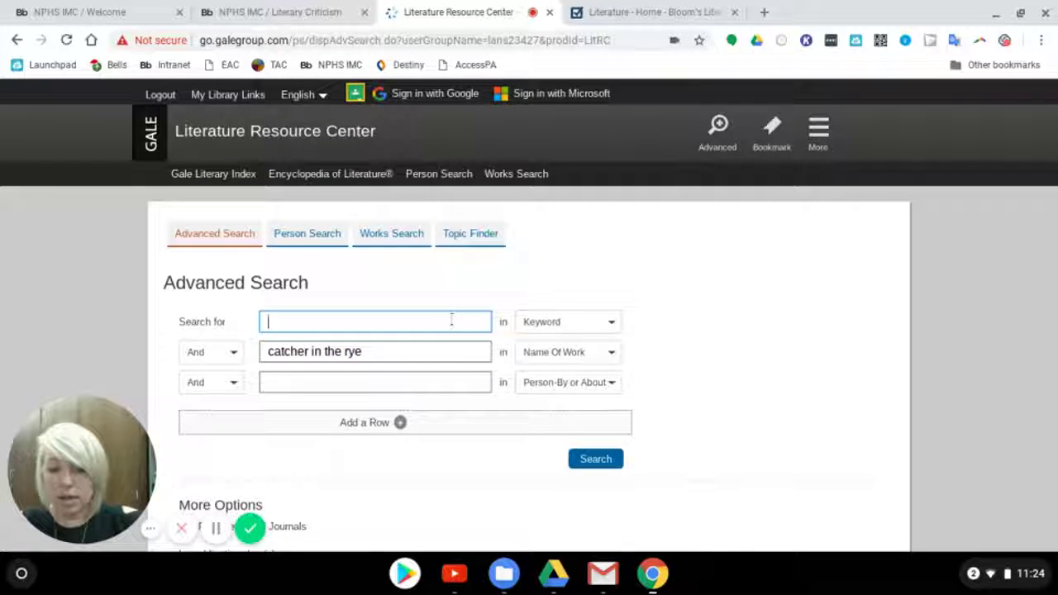
pyautogui.write('duck')
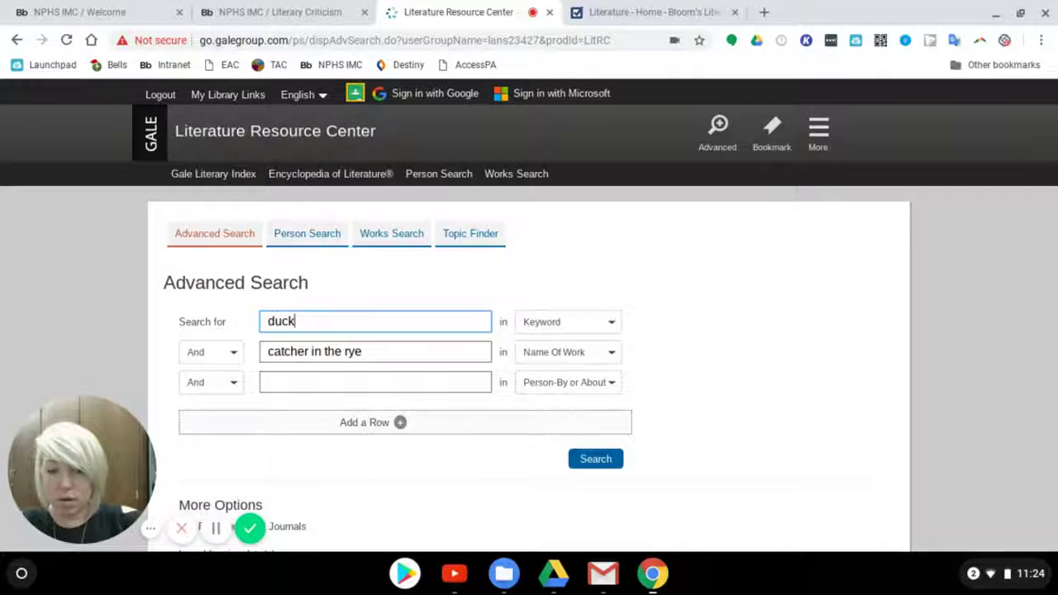
pyautogui.write('*')
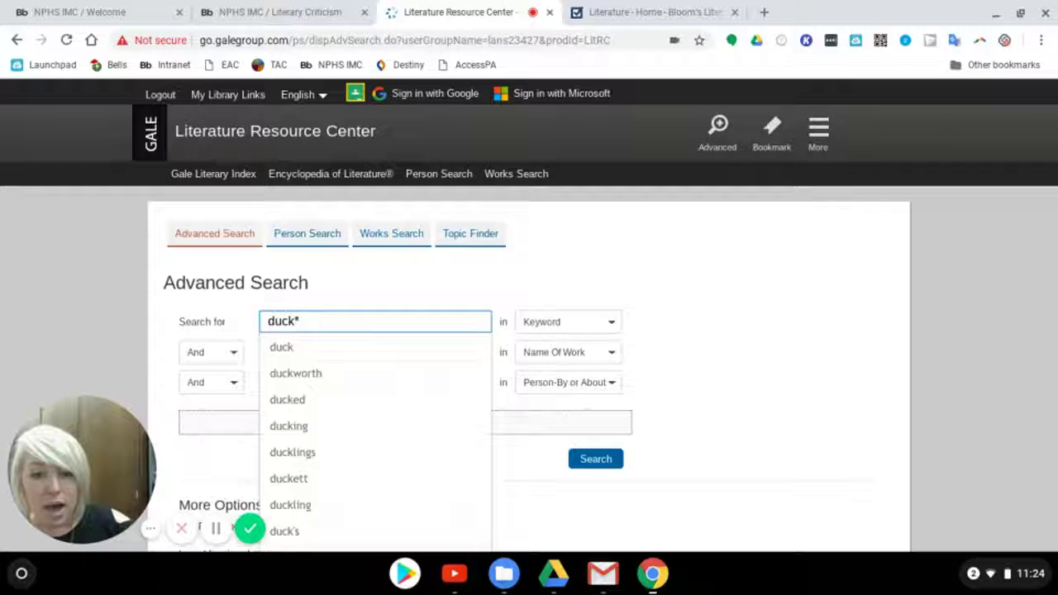
pyautogui.click(579, 298)
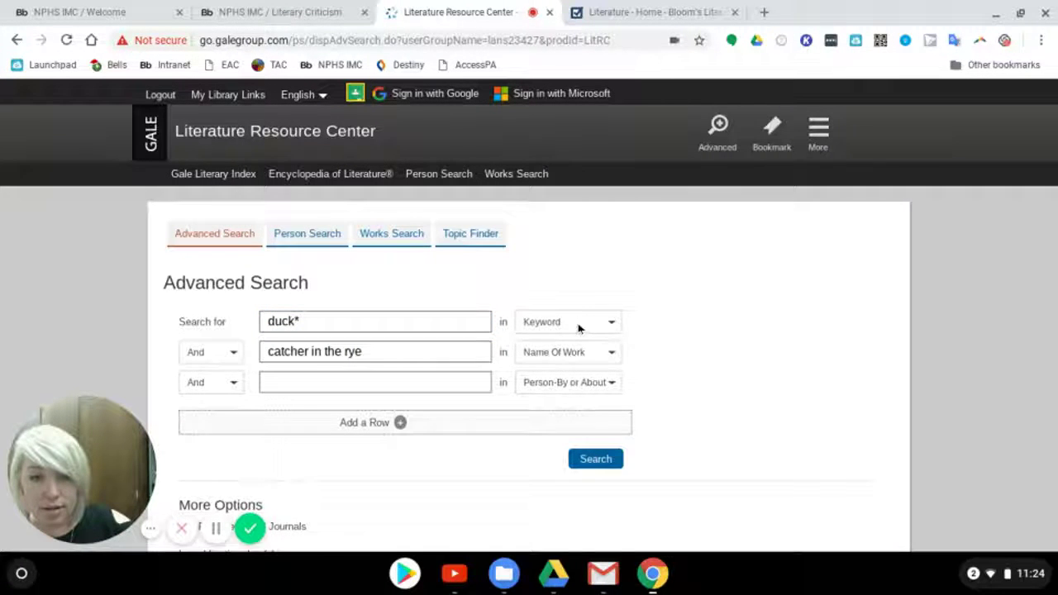
# Make the duck* term search the Entire Document instead of keywords and run the advanced search
pyautogui.click(576, 321)
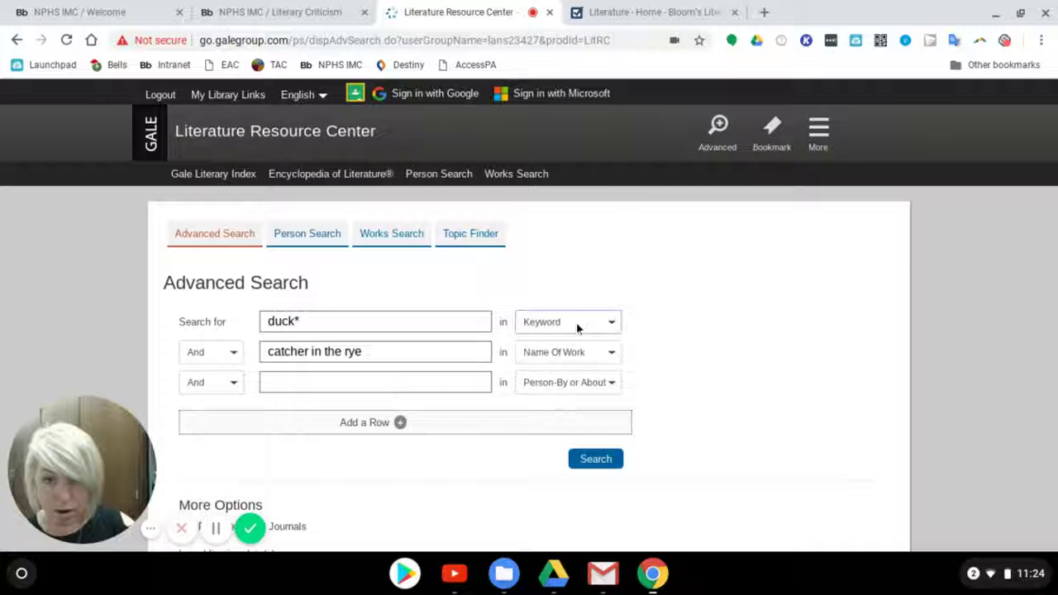
pyautogui.scroll(-1, 571, 271)
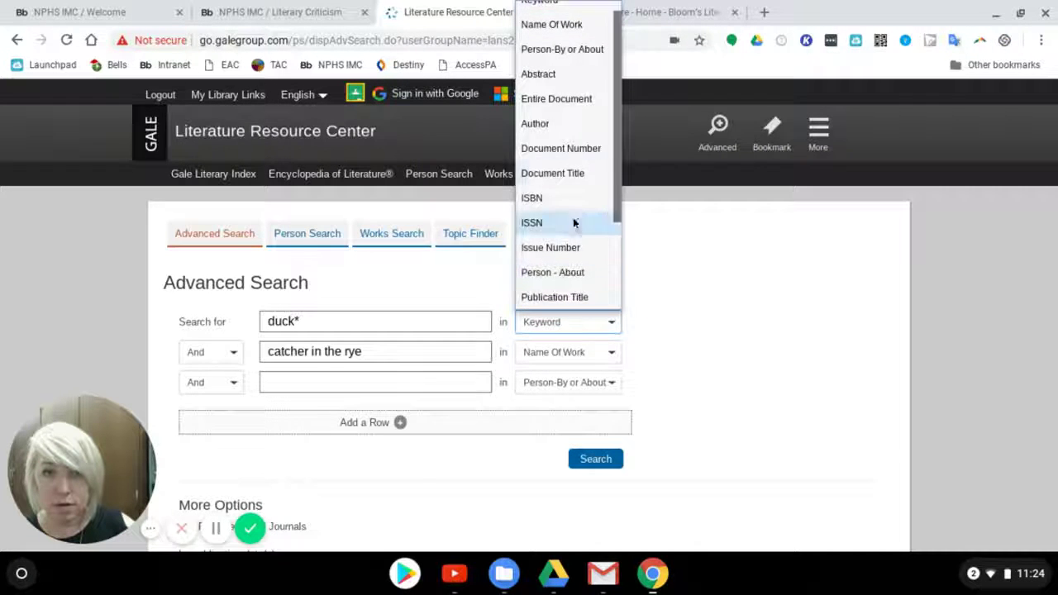
pyautogui.click(586, 101)
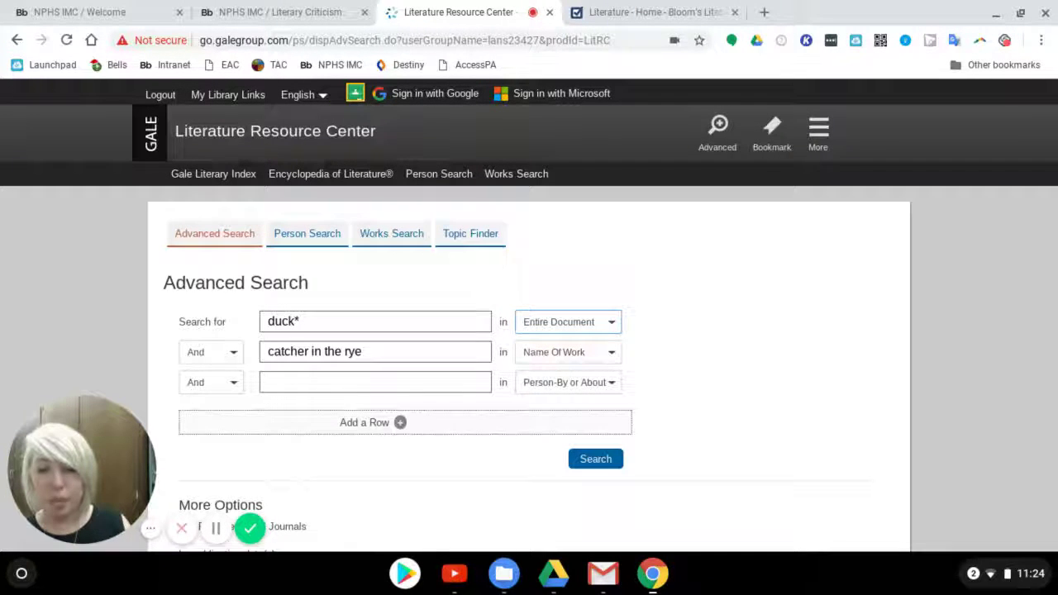
pyautogui.click(613, 465)
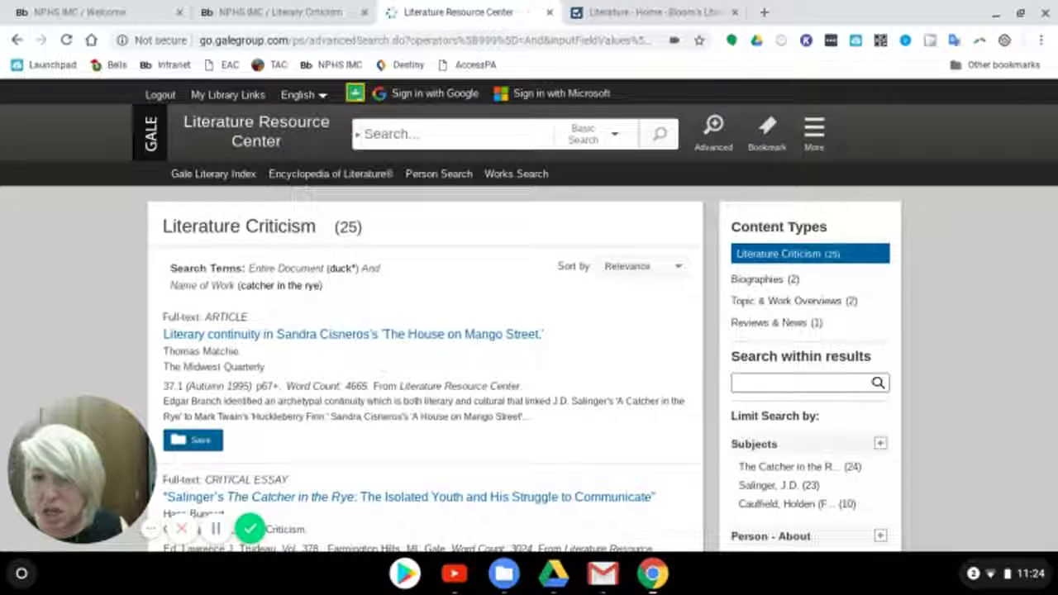
# Look through the literature criticism results of the duck* search, comparing the critical essays' titles and summaries
pyautogui.scroll(-2, 505, 371)
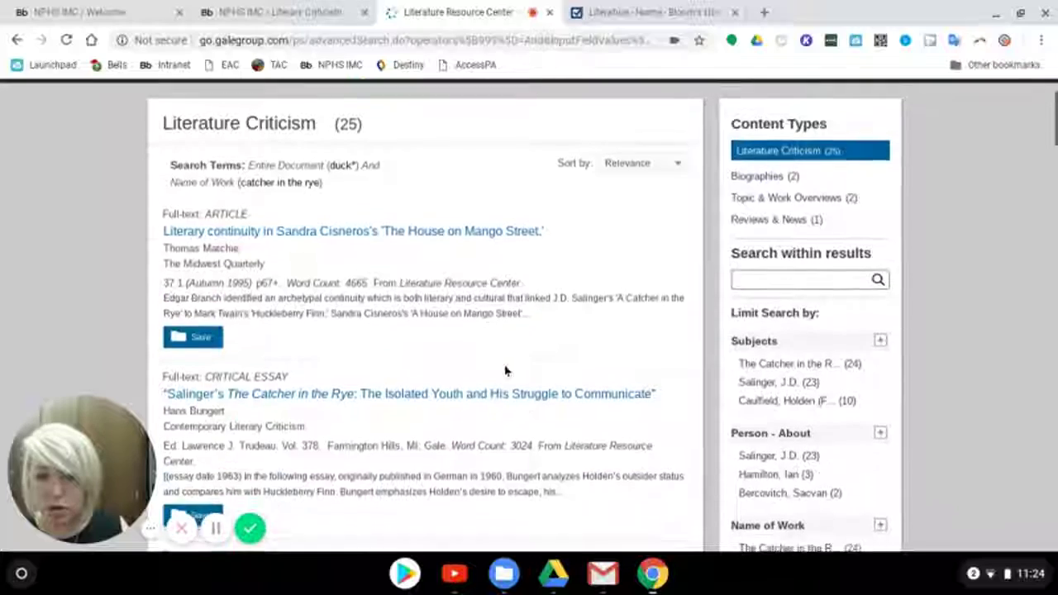
pyautogui.scroll(-3, 505, 371)
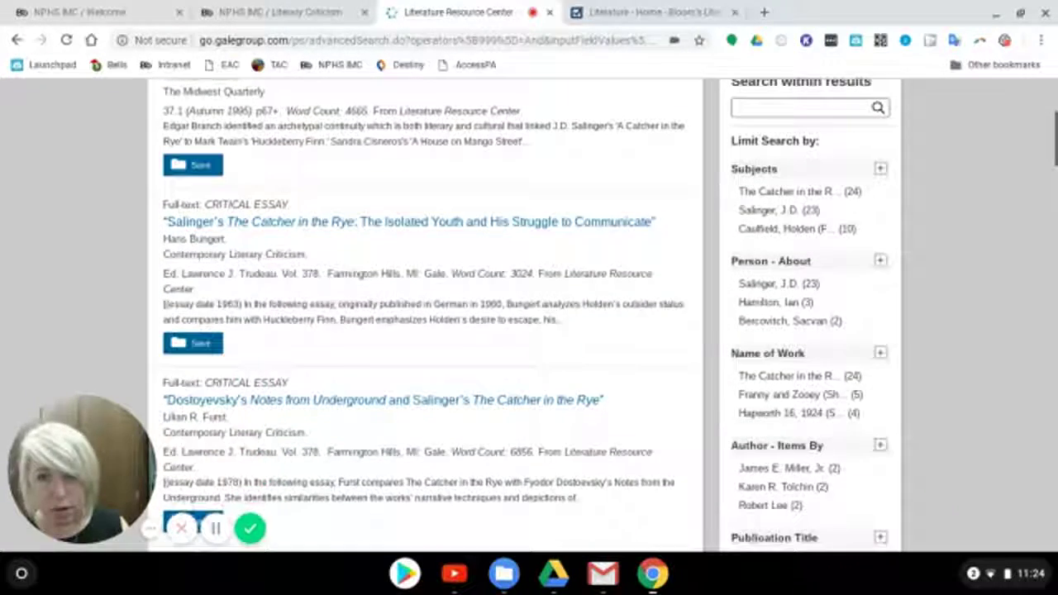
pyautogui.scroll(-3, 425, 272)
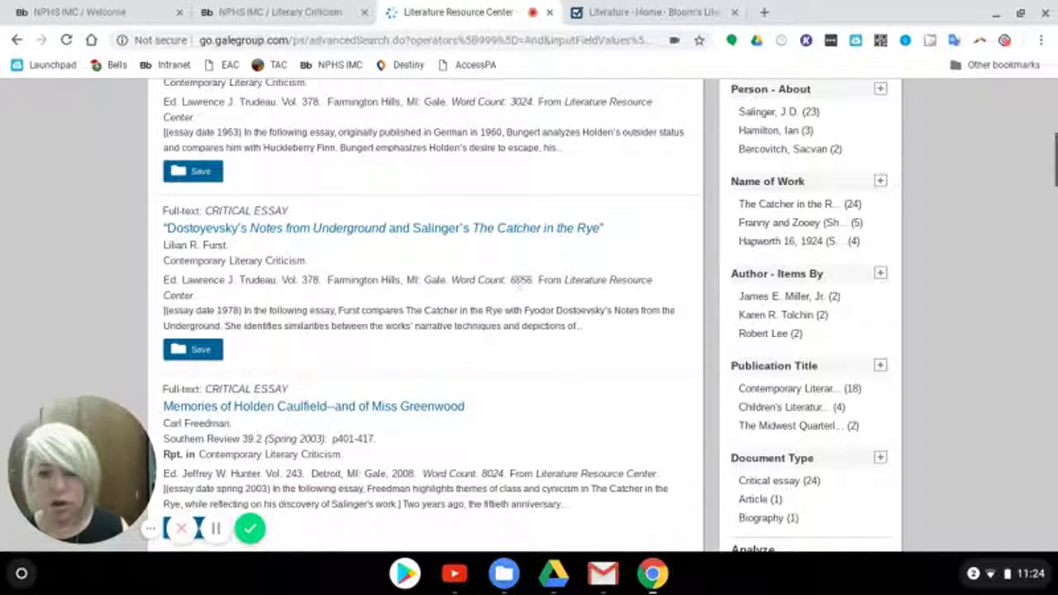
pyautogui.scroll(-4, 523, 295)
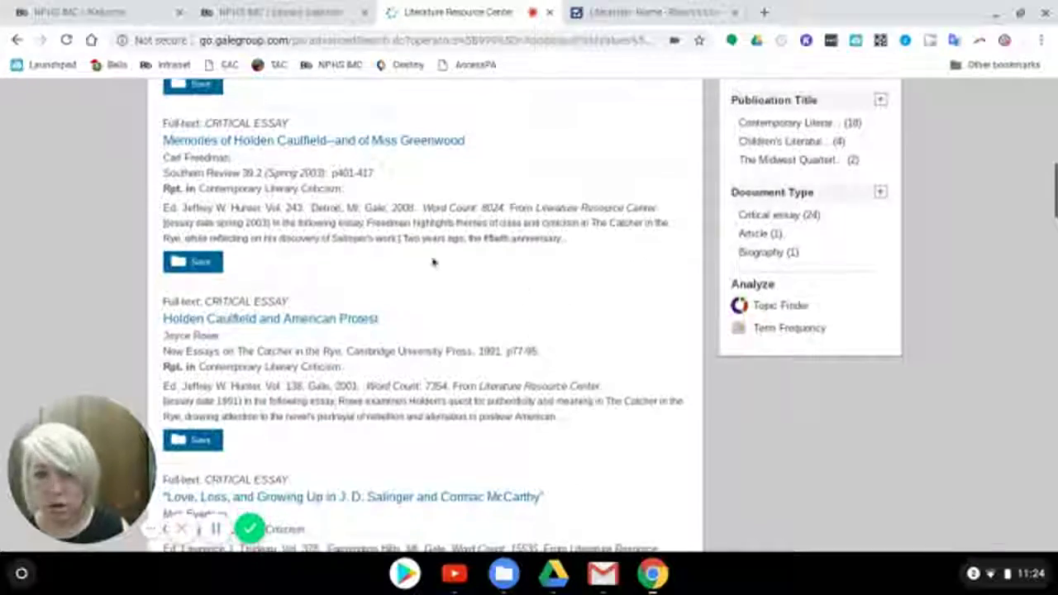
pyautogui.scroll(-3, 434, 262)
pyautogui.scroll(-4, 434, 262)
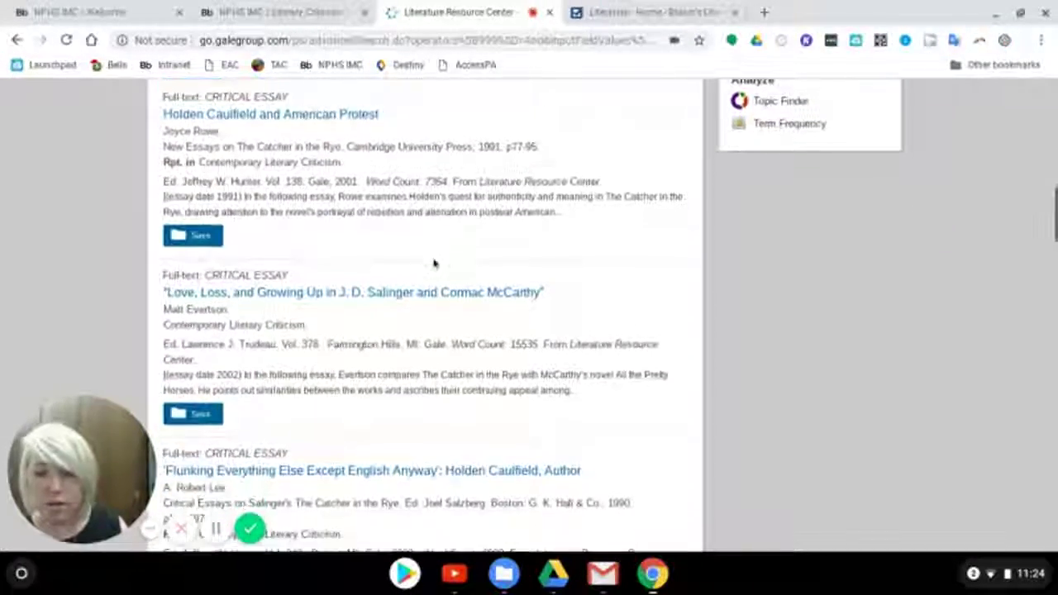
pyautogui.scroll(-3, 425, 314)
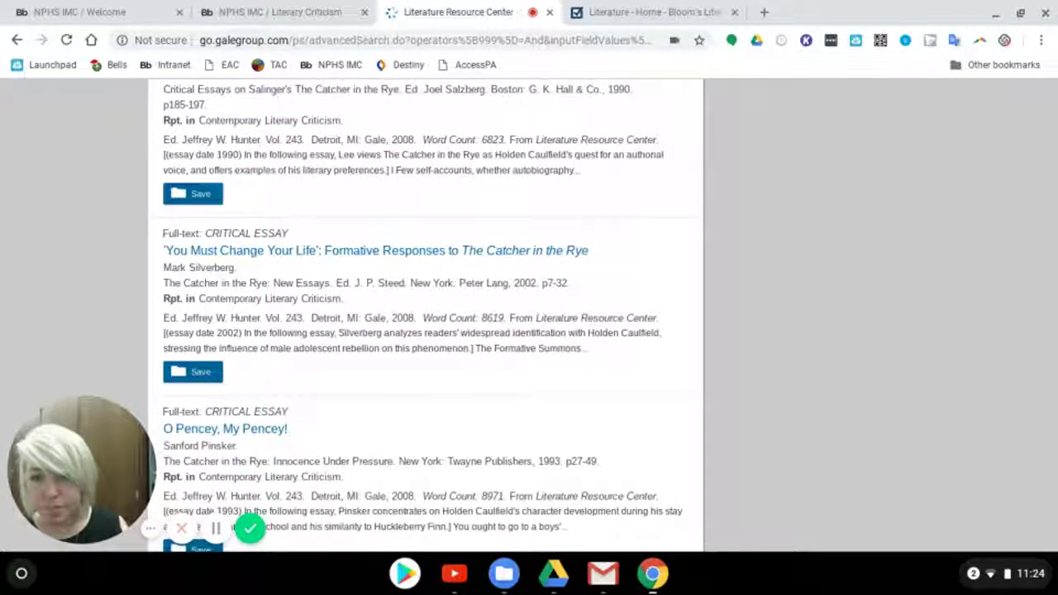
pyautogui.scroll(4, 426, 314)
pyautogui.scroll(2, 355, 261)
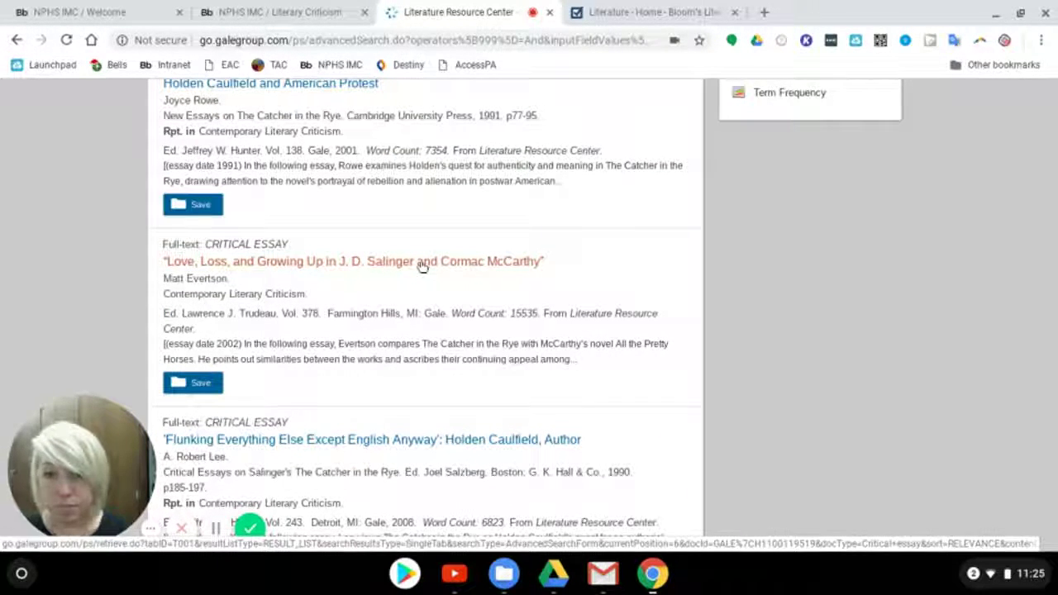
# Open the critical essay "Love, Loss, and Growing Up in J. D. Salinger and Cormac McCarthy" and skim its opening paragraphs
pyautogui.click(421, 263)
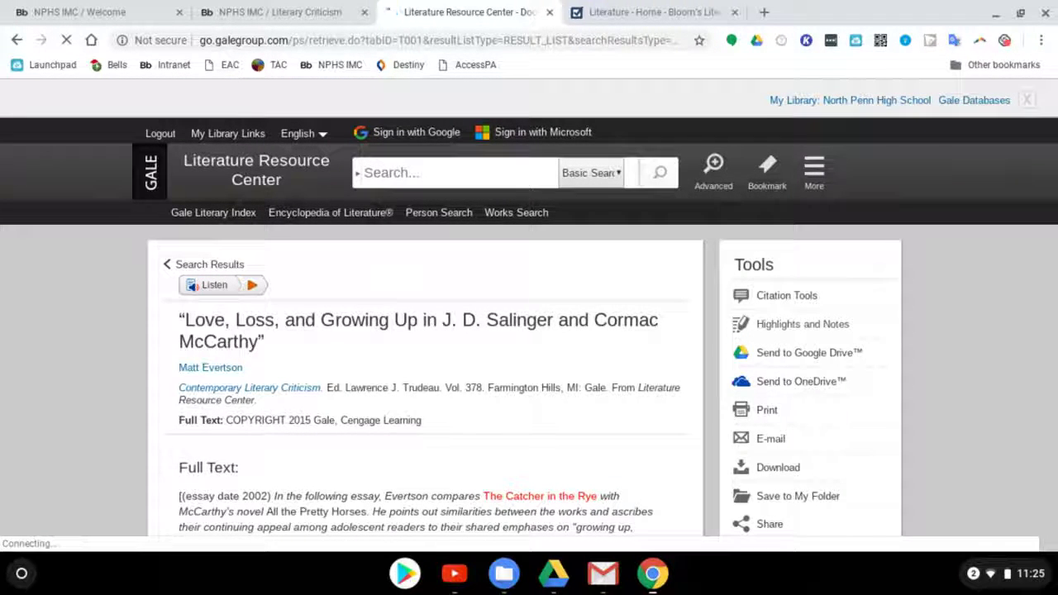
pyautogui.scroll(-1, 529, 314)
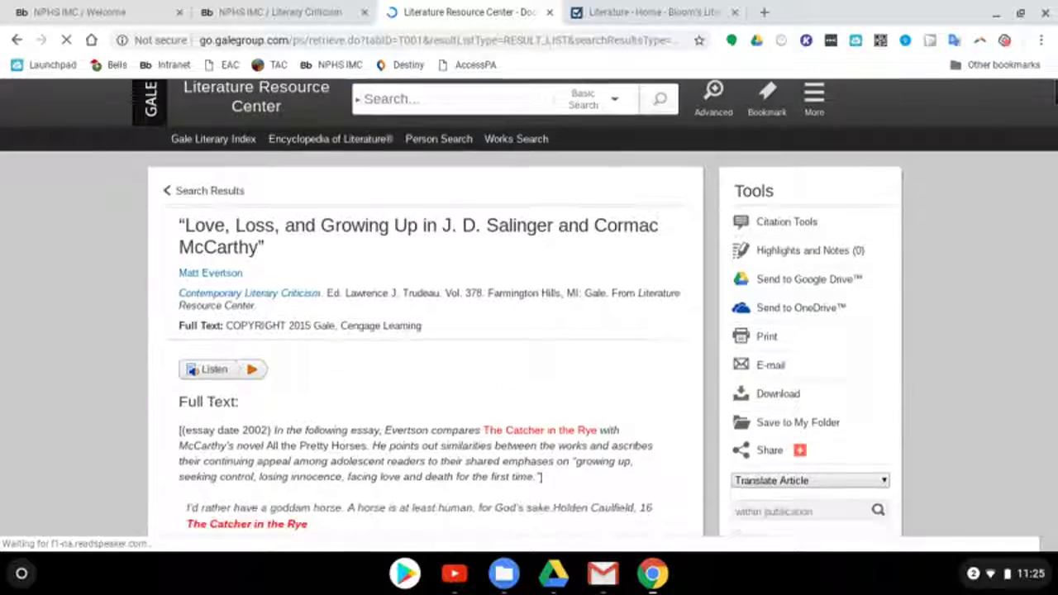
pyautogui.scroll(-5, 425, 331)
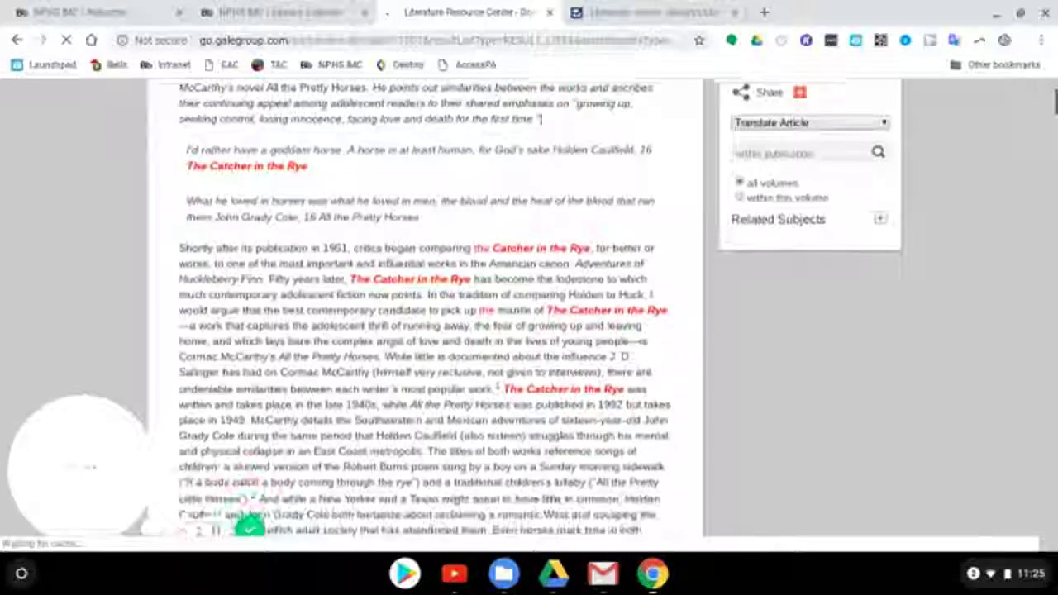
pyautogui.scroll(-2, 426, 330)
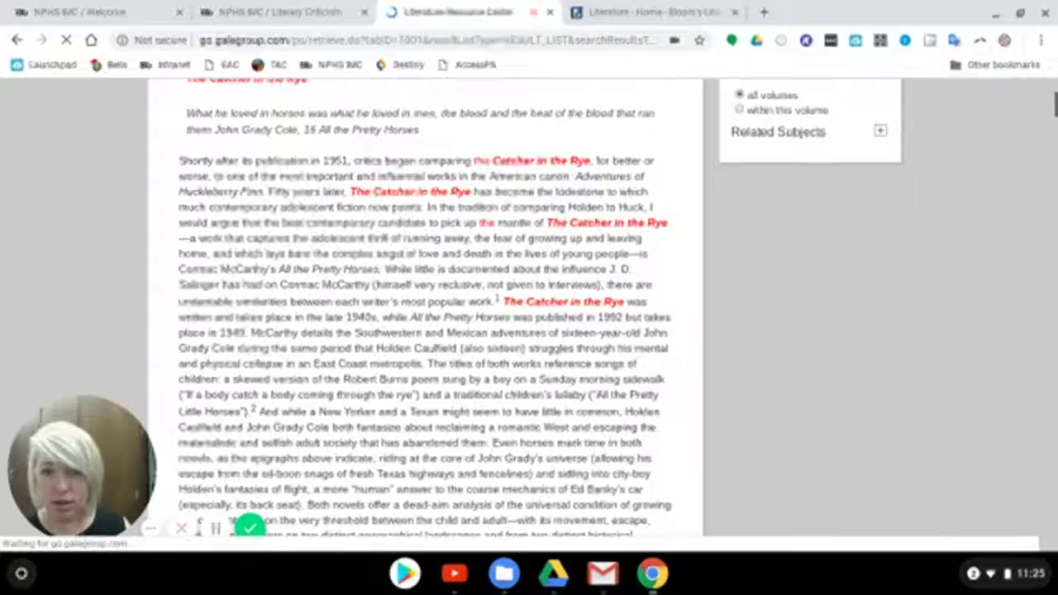
pyautogui.scroll(-4, 426, 331)
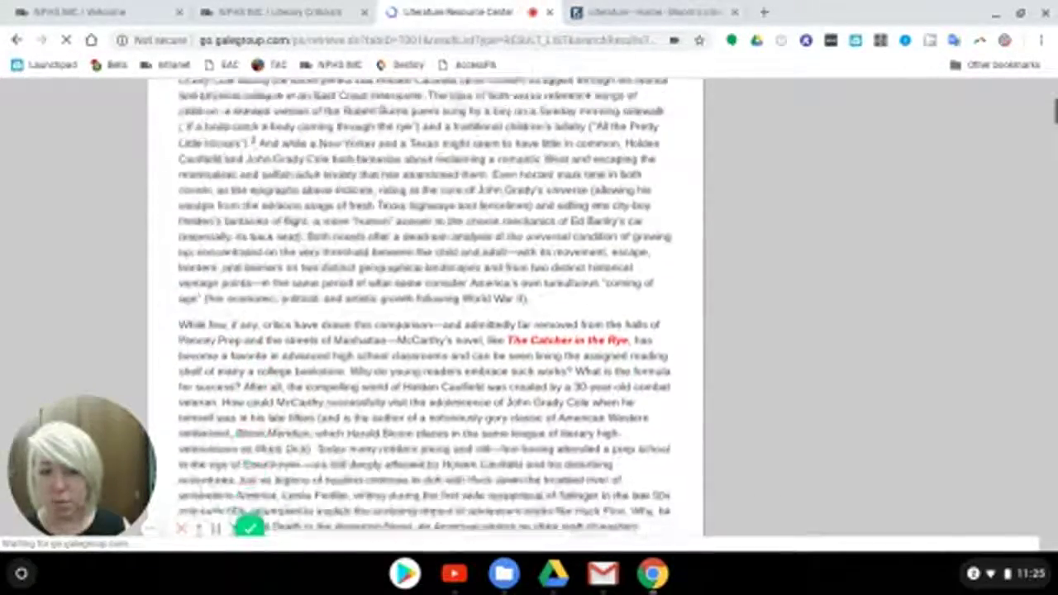
pyautogui.scroll(-4, 426, 331)
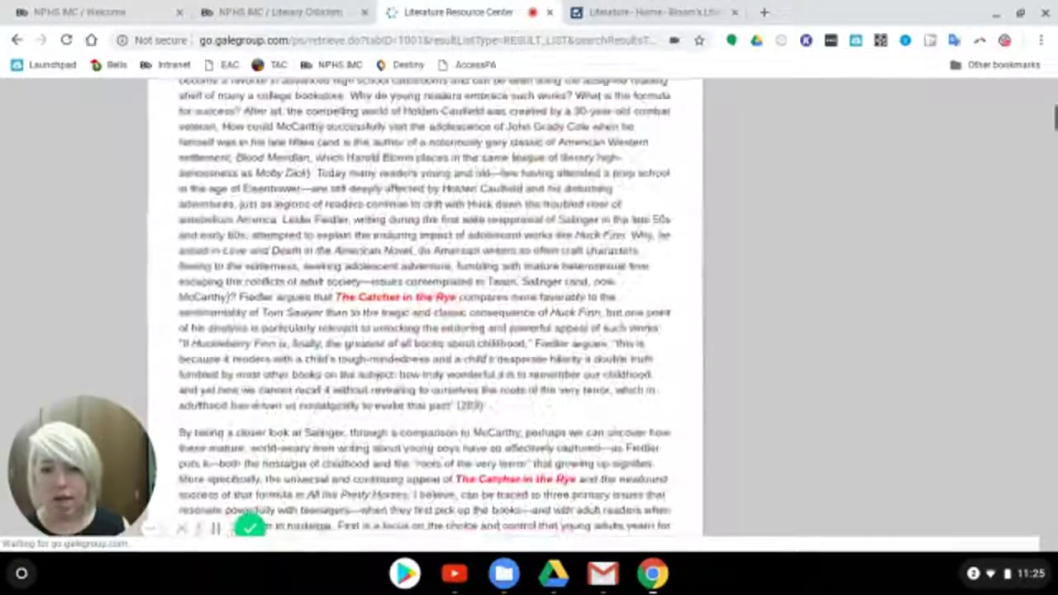
pyautogui.scroll(-1, 426, 331)
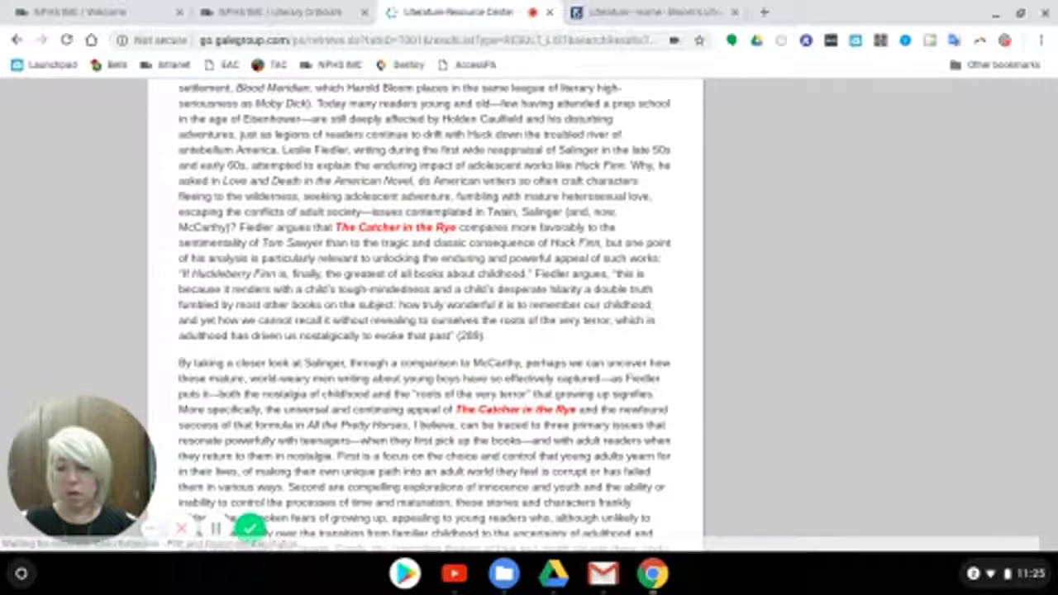
# Find "symbol" in the essay's text, go through several of its occurrences, and close the page search
pyautogui.hotkey('ctrl', 'f')
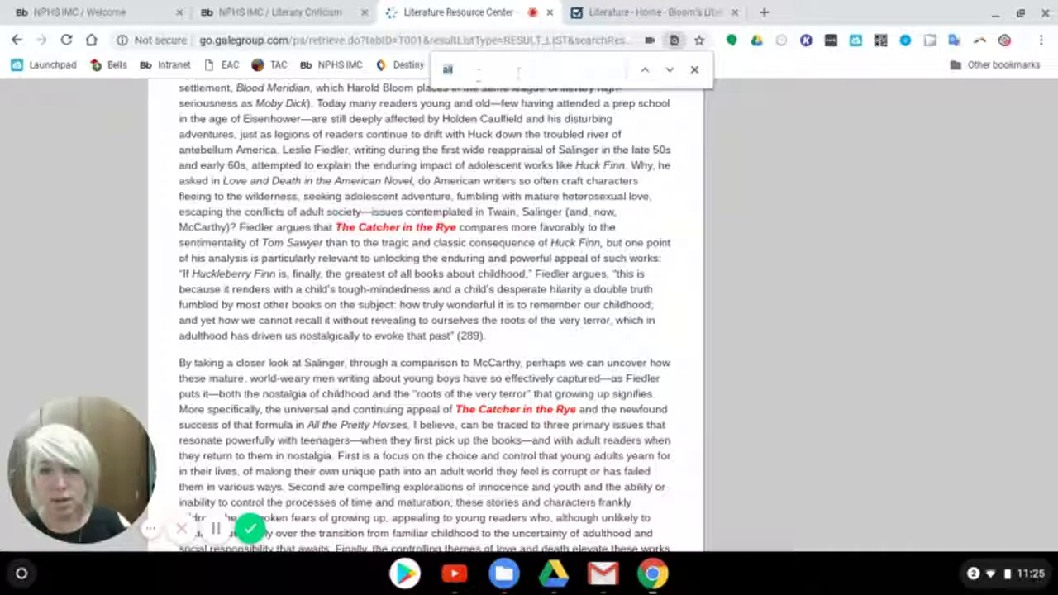
pyautogui.write('sym')
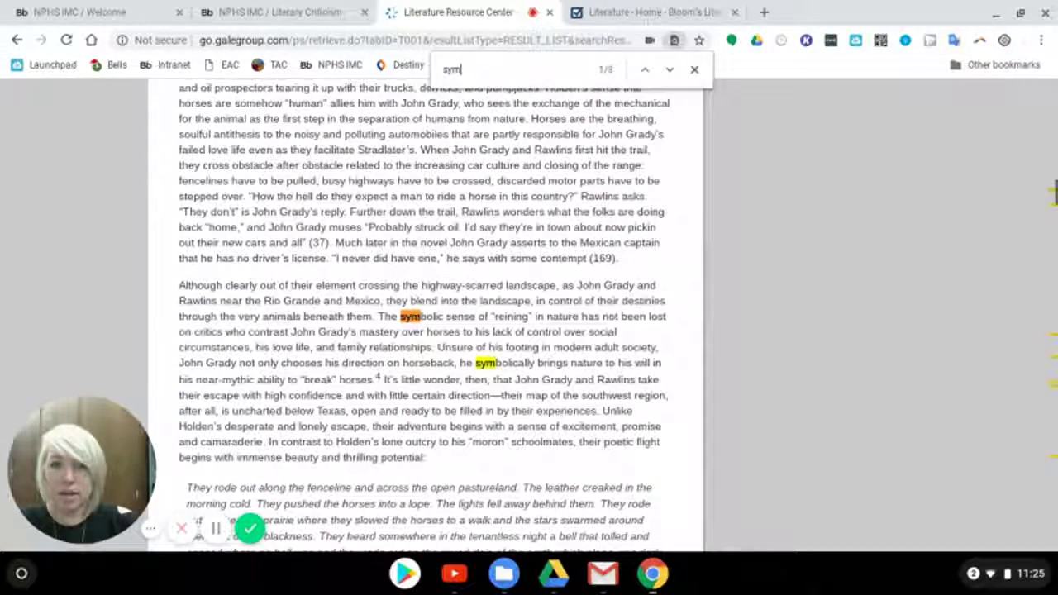
pyautogui.write('bol')
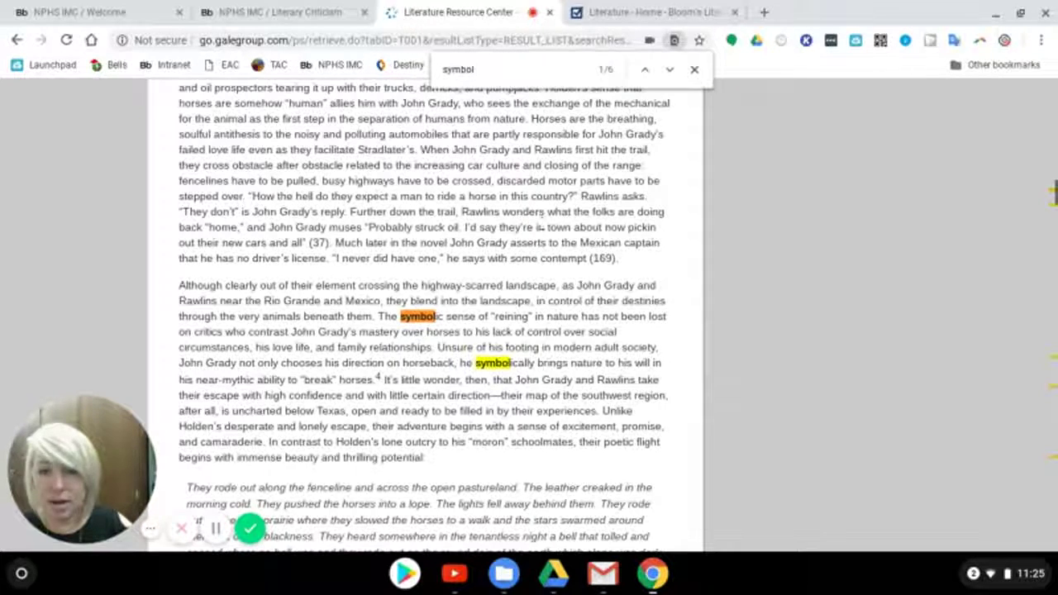
pyautogui.press('Return')
pyautogui.press('Return')
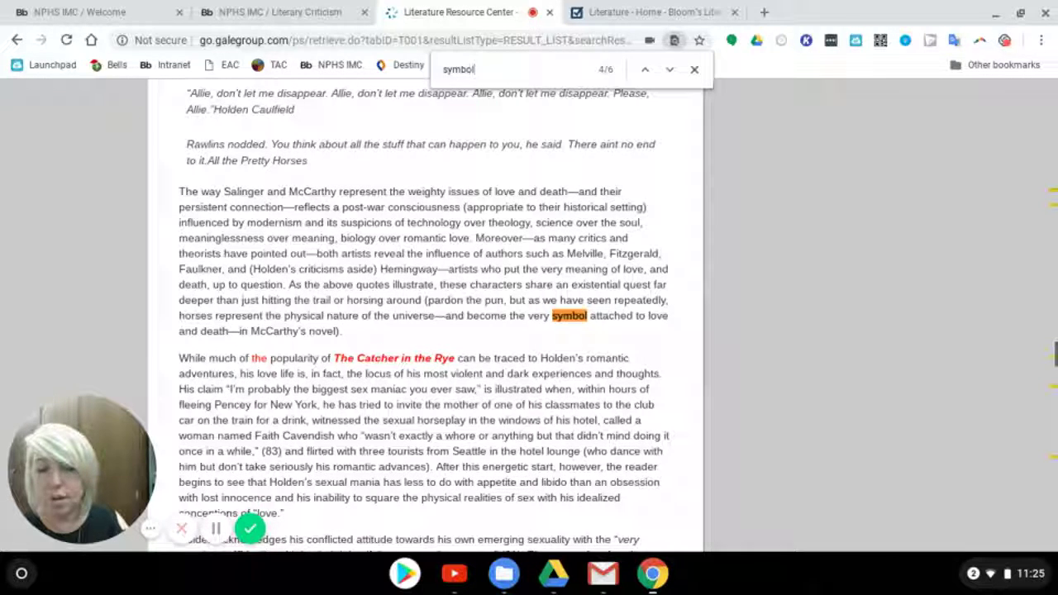
pyautogui.click(694, 70)
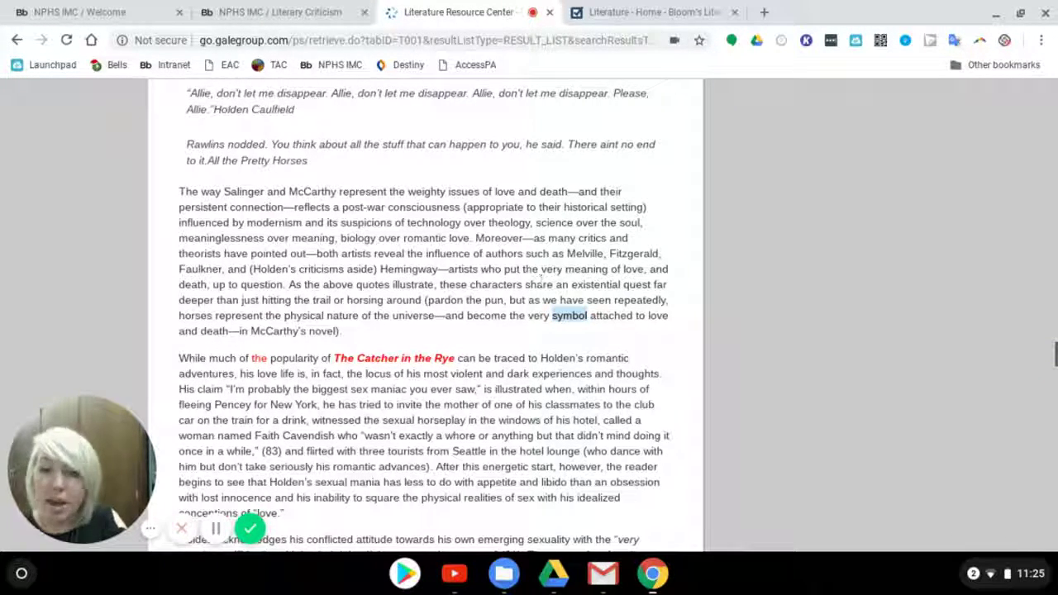
# Return to the start of the essay and review the tools offered for citing, saving and sharing it
pyautogui.scroll(10, 540, 281)
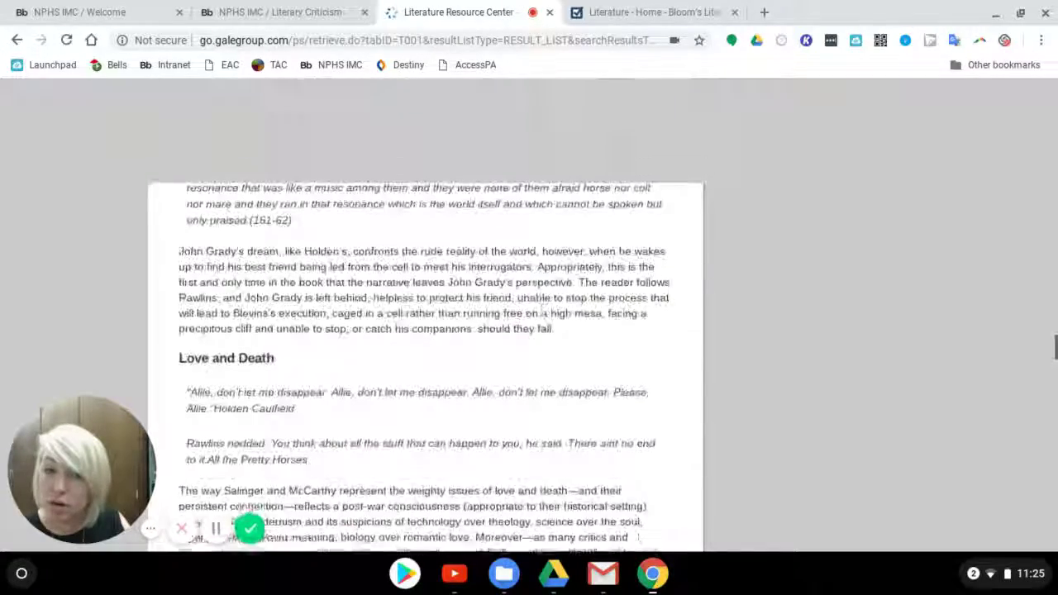
pyautogui.scroll(10, 426, 314)
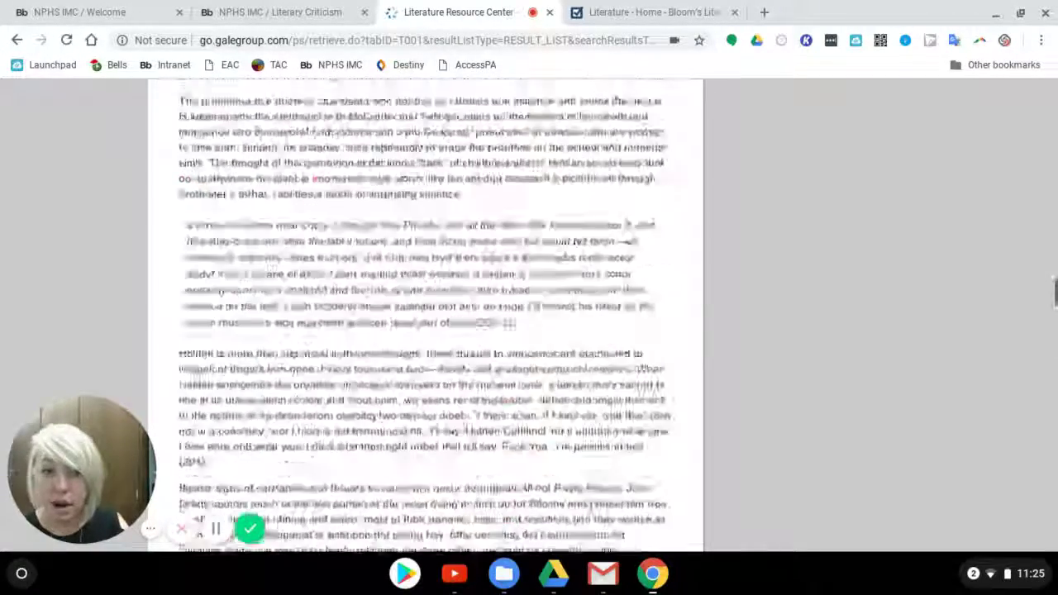
pyautogui.scroll(10, 426, 315)
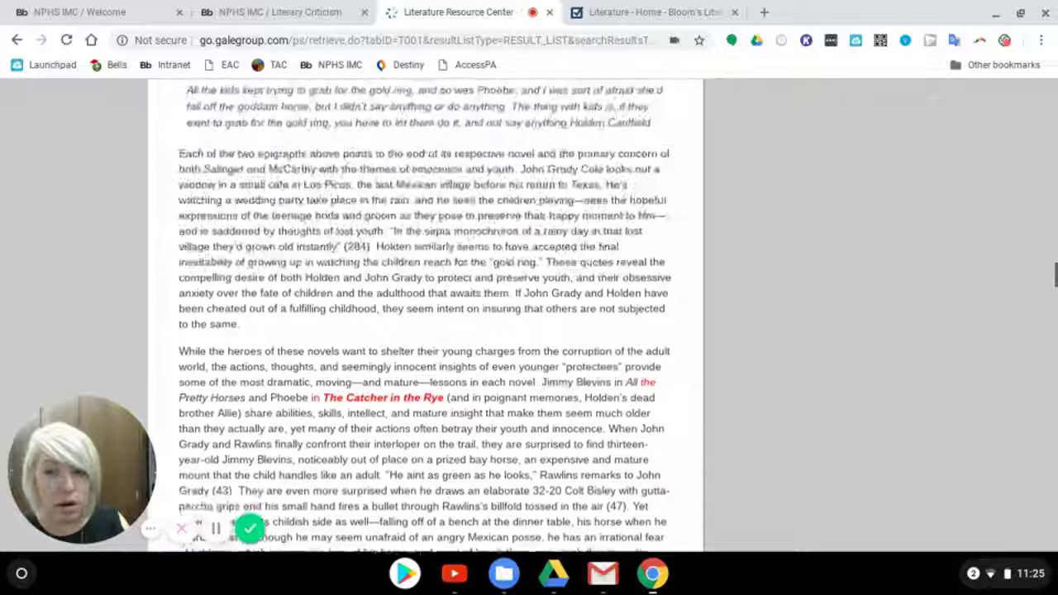
pyautogui.scroll(10, 425, 314)
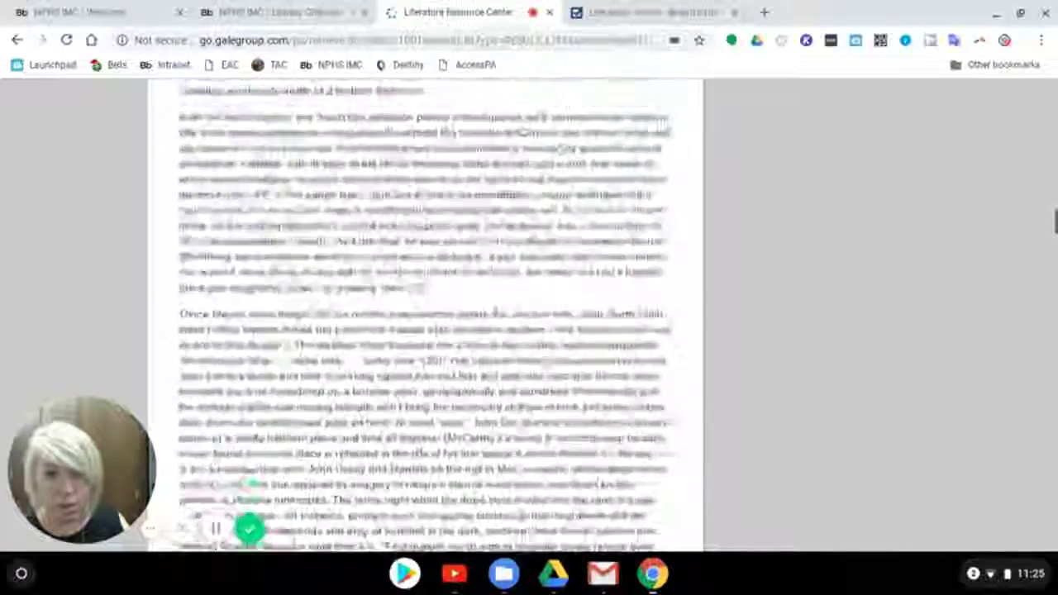
pyautogui.scroll(-1, 926, 289)
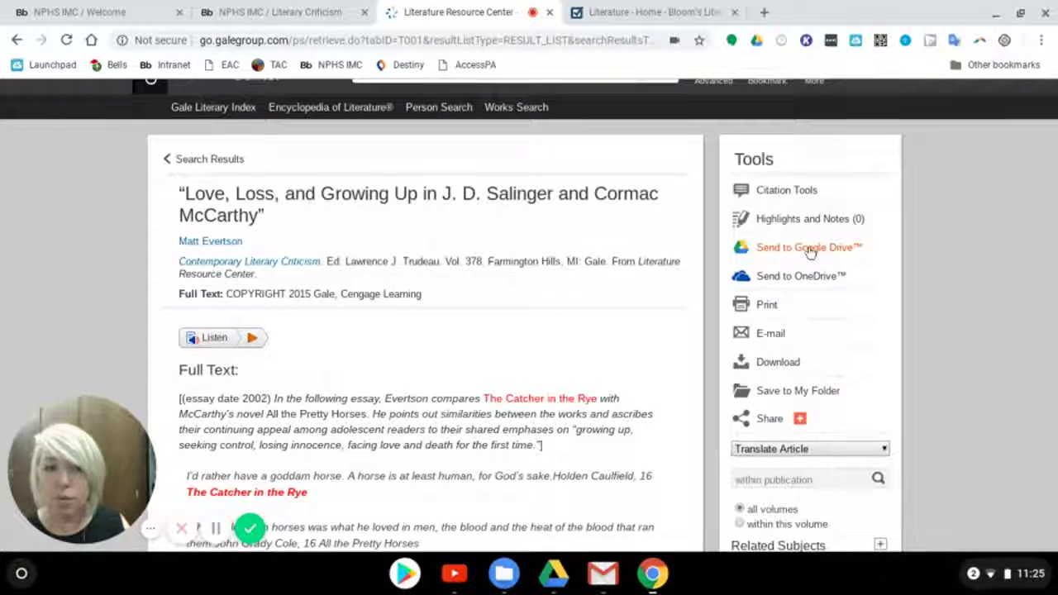
pyautogui.scroll(1, 578, 291)
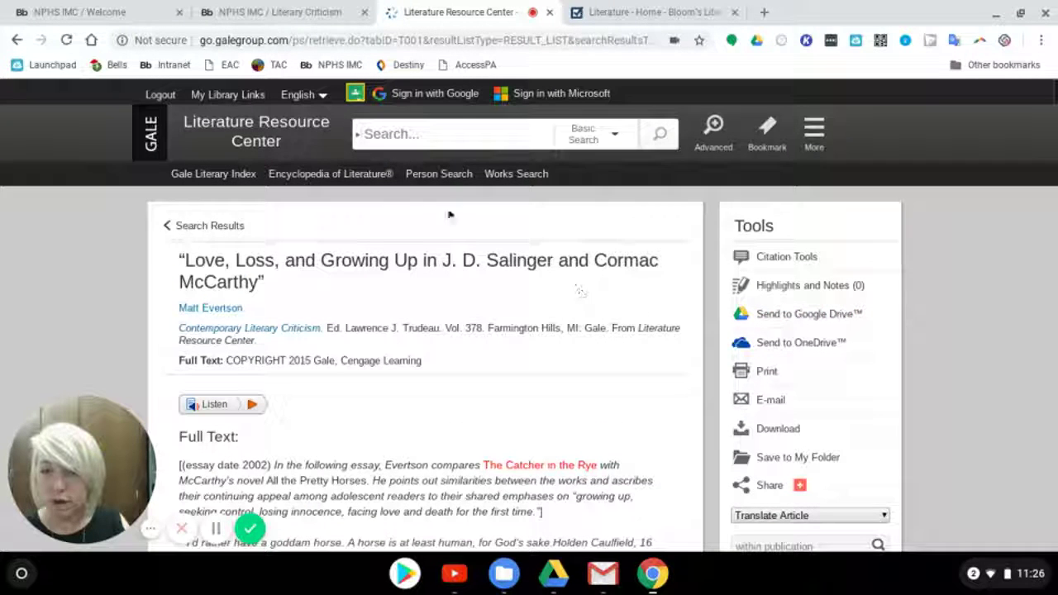